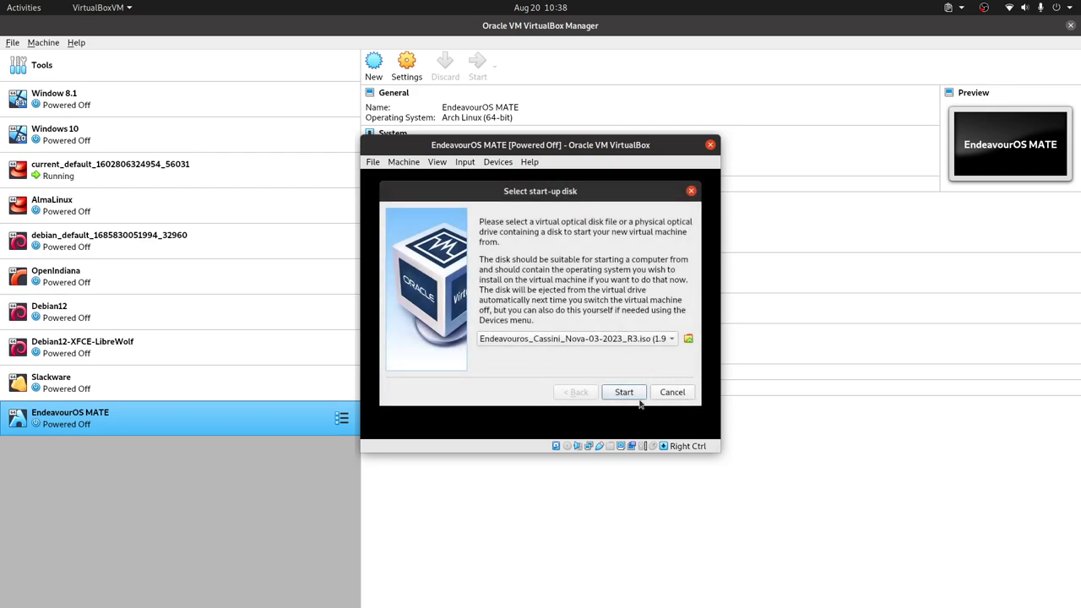
Step: Start the EndeavourOS MATE VM, maximize its window, and boot the default EndeavourOS live entry
click(624, 393)
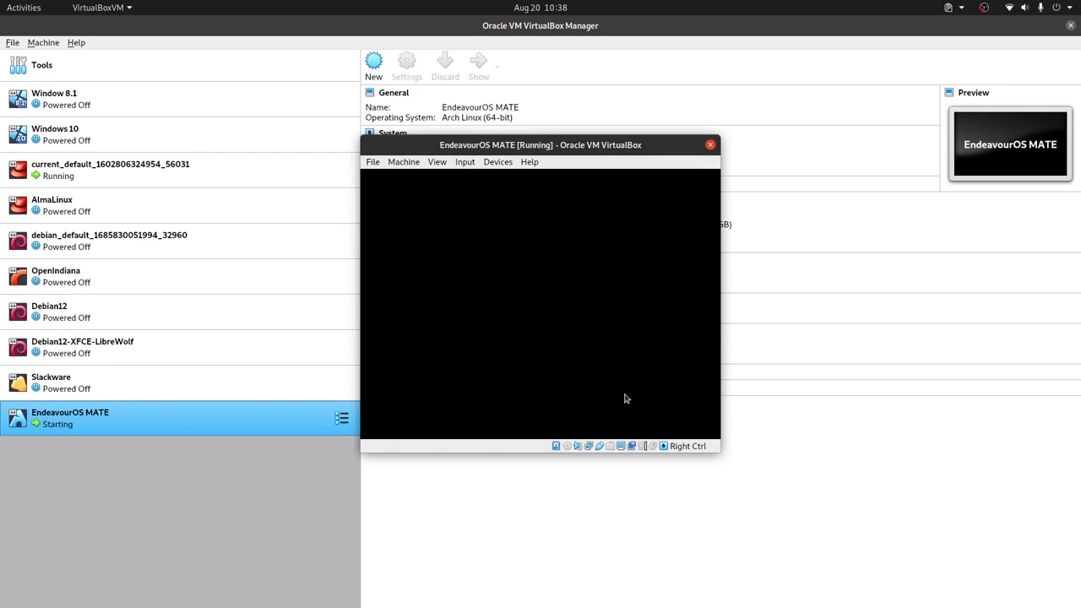
double_click(666, 147)
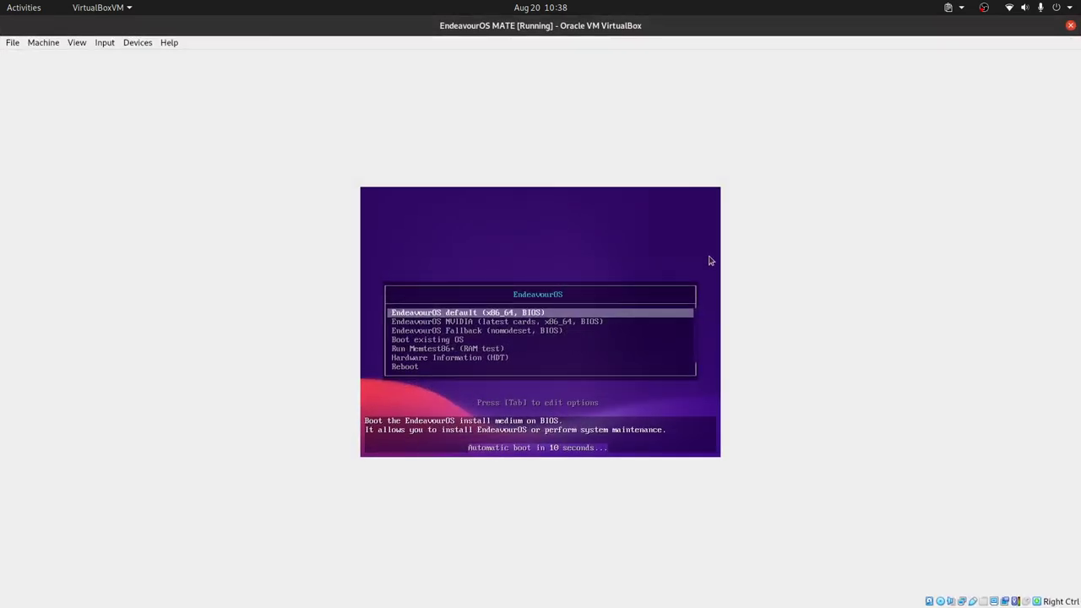
key(Return)
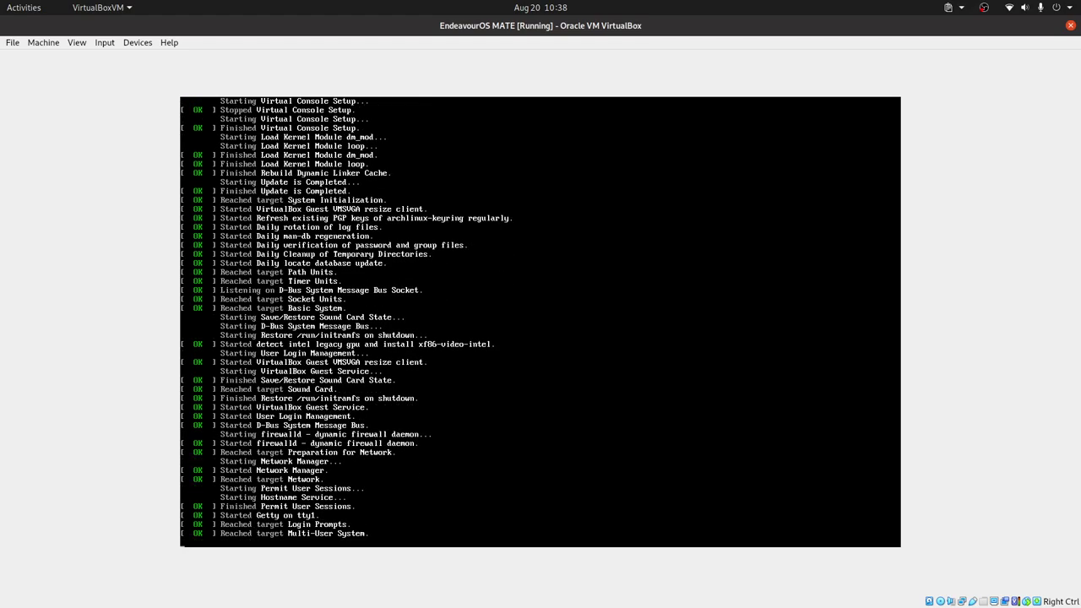
Step: Switch the VM to full-screen mode with Host+F while the live desktop loads
key(Control_R+f)
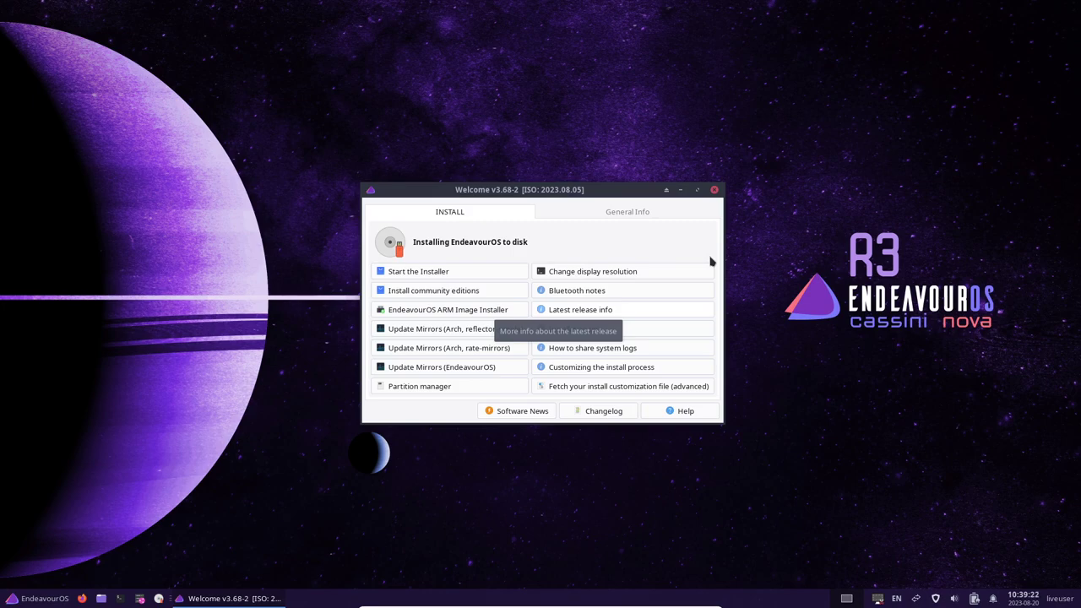
Step: Launch the EndeavourOS installer using the Online installation method
click(455, 275)
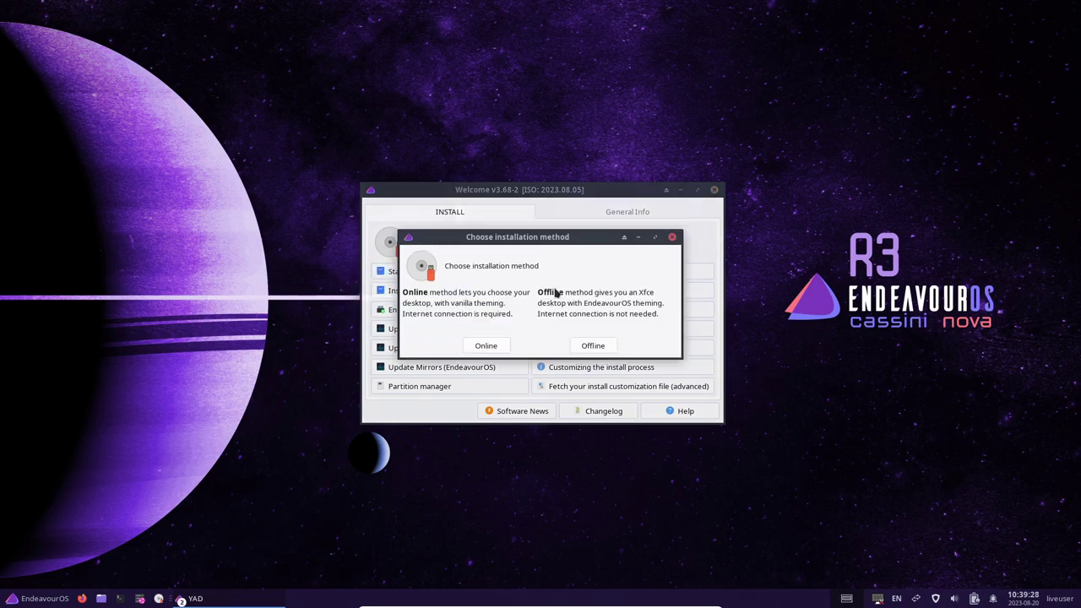
click(494, 346)
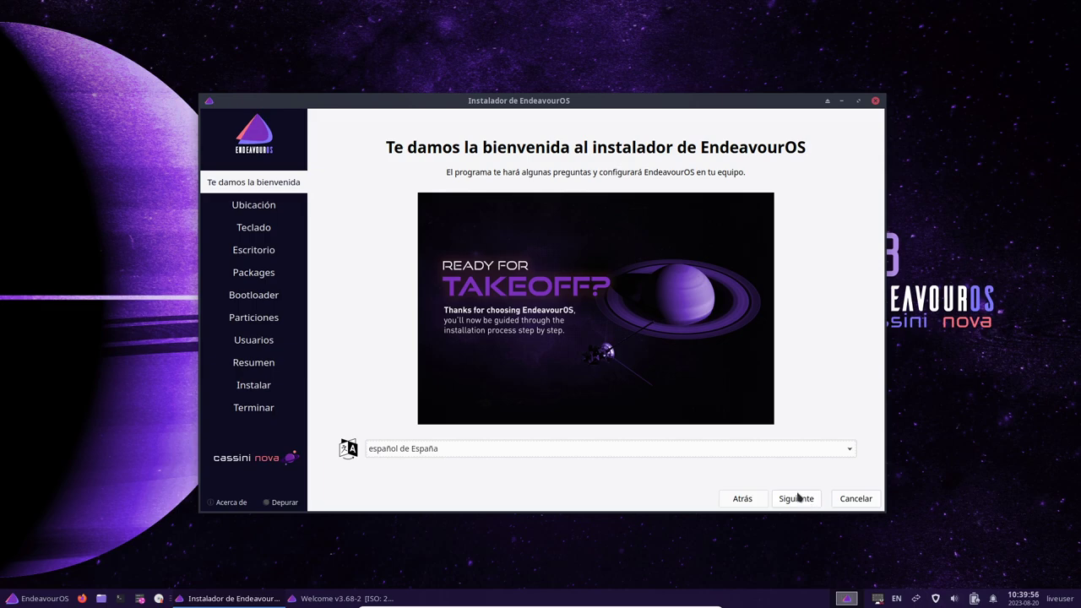
Step: Move past the welcome page and keep the Guayaquil timezone to reach keyboard setup
click(796, 498)
click(799, 495)
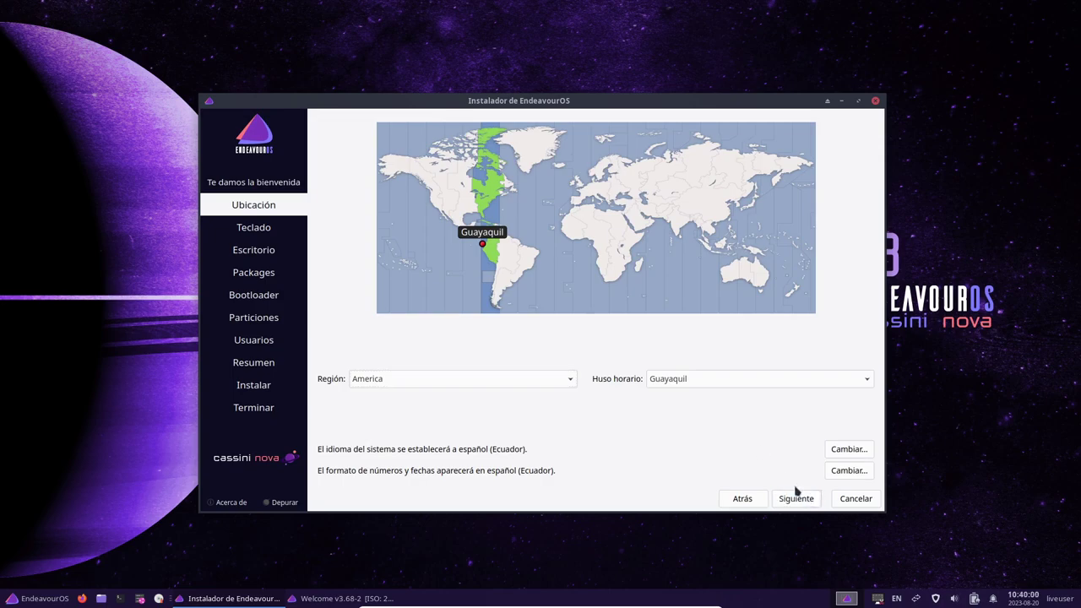
scroll(452, 363, up, 4)
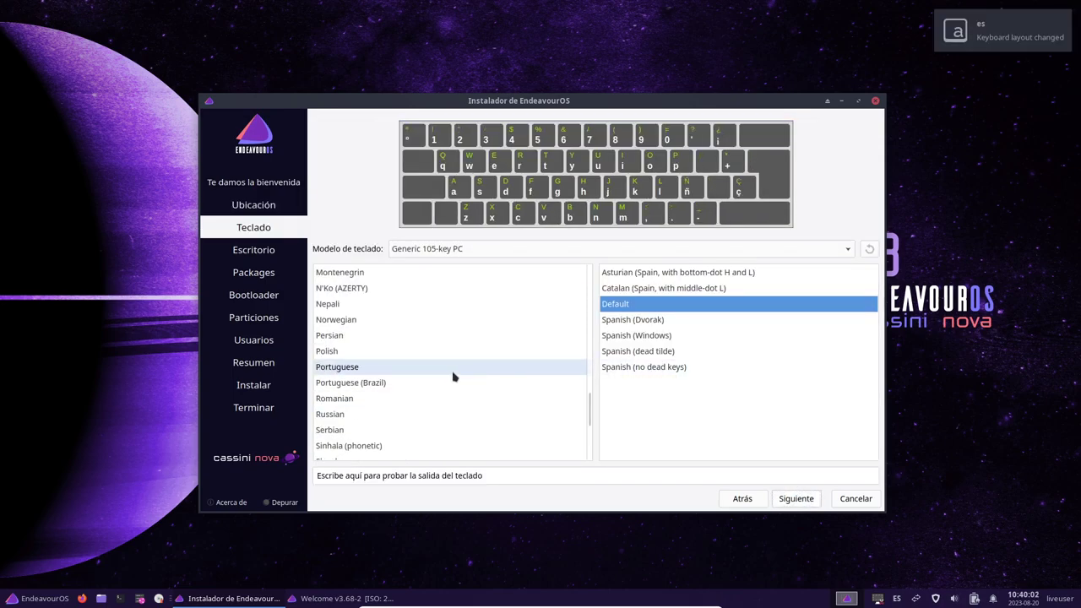
scroll(440, 349, up, 13)
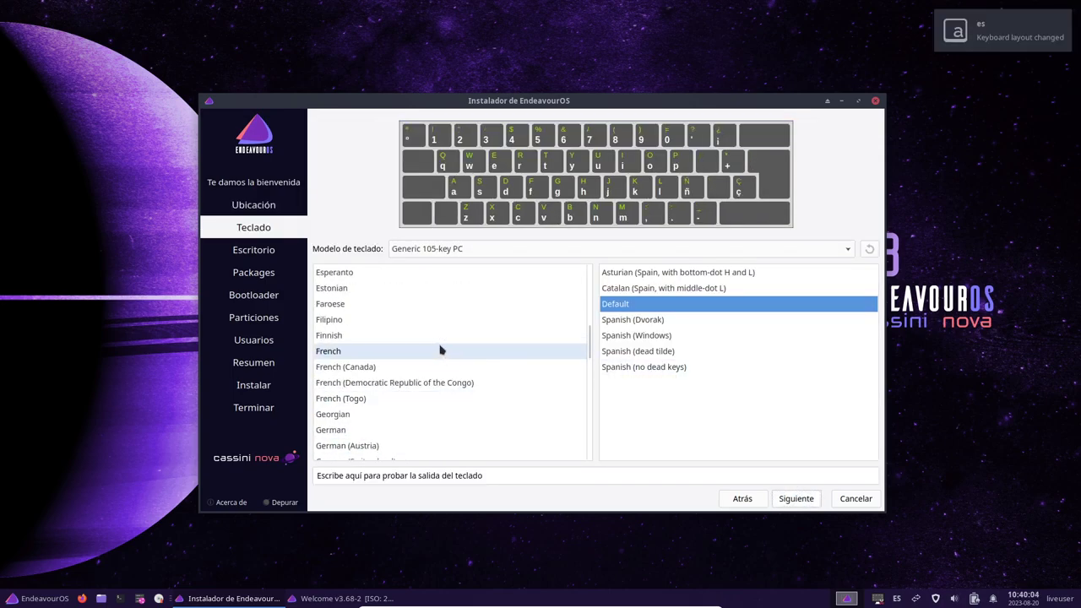
scroll(440, 350, up, 6)
scroll(440, 350, down, 7)
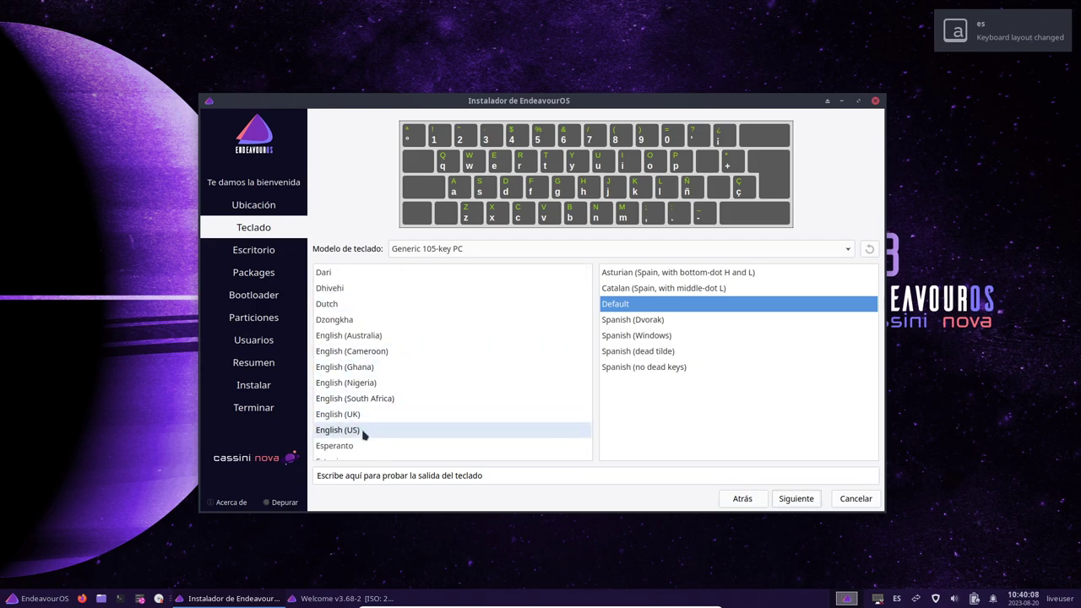
Step: Set the keyboard to English (US) with the intl., with dead keys variant
click(364, 430)
scroll(779, 385, down, 3)
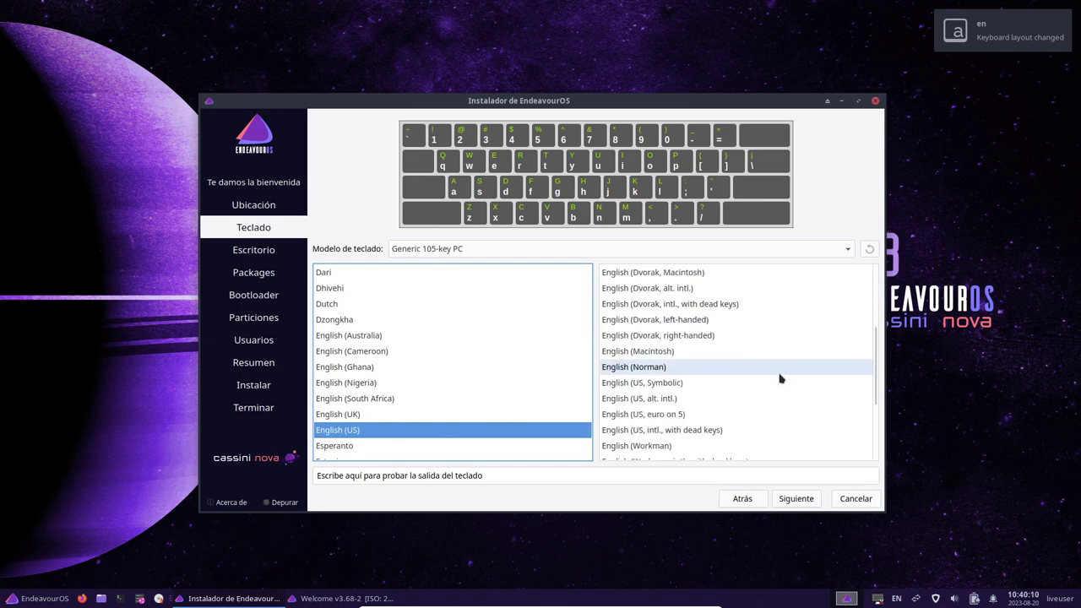
click(755, 432)
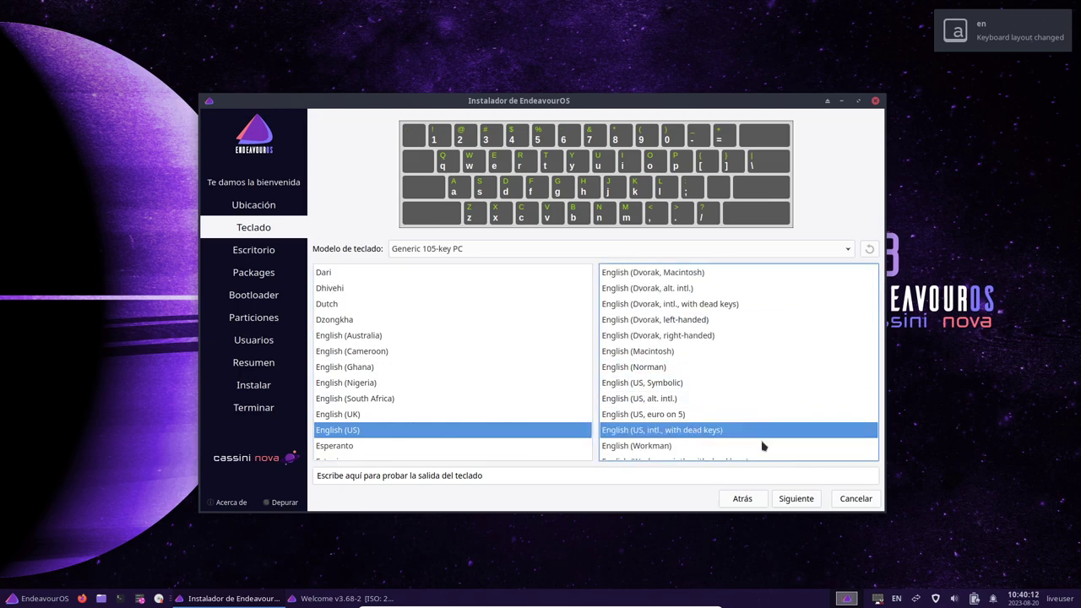
click(796, 498)
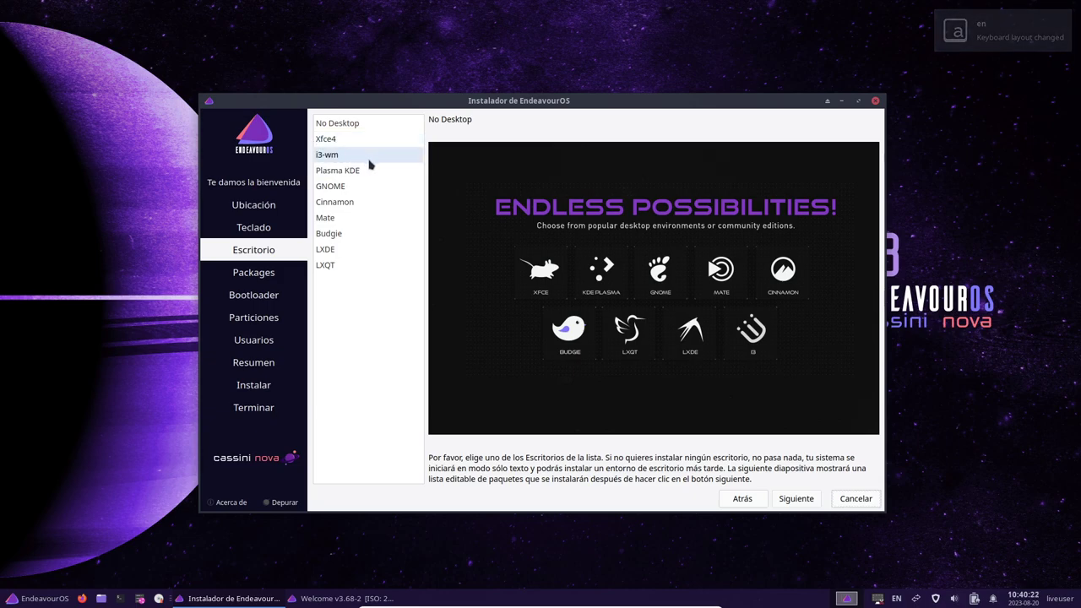
Step: Choose the Mate desktop and inspect the Desktop-Base and MATE-Desktop package groups
click(338, 218)
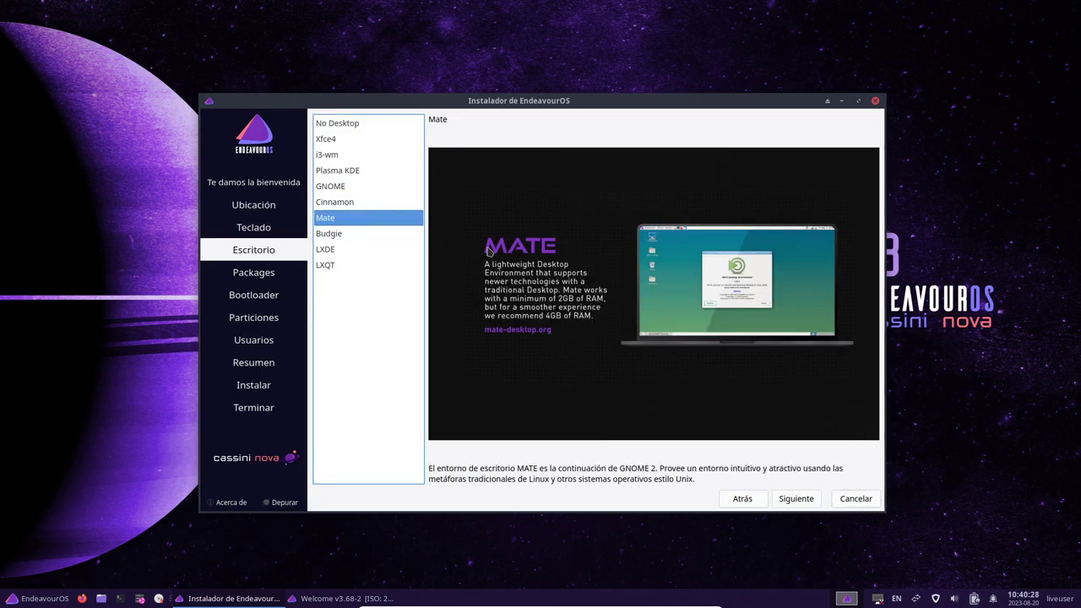
click(796, 499)
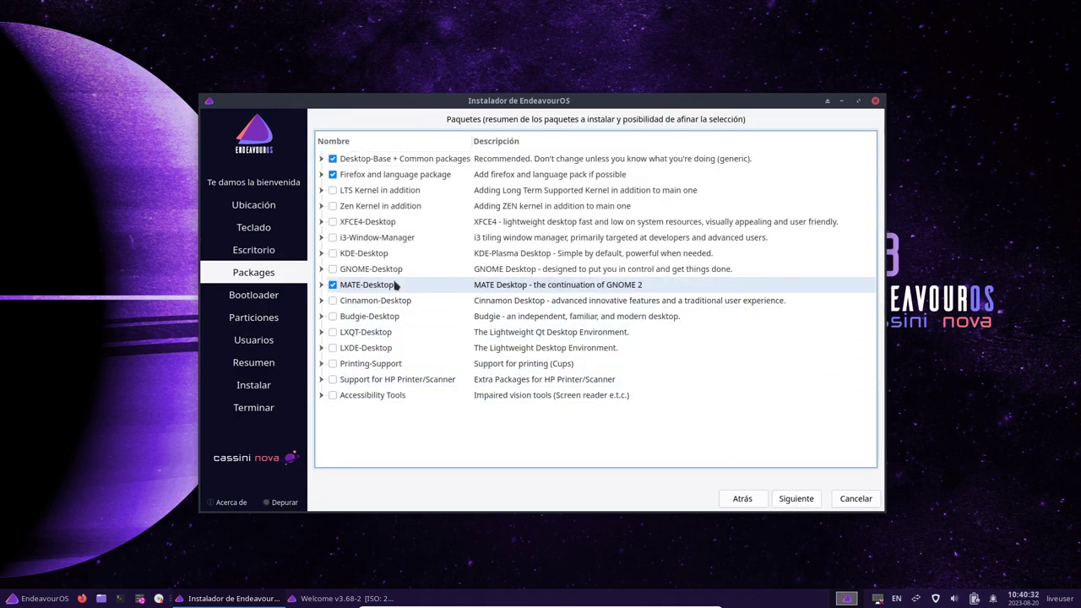
click(321, 174)
click(322, 159)
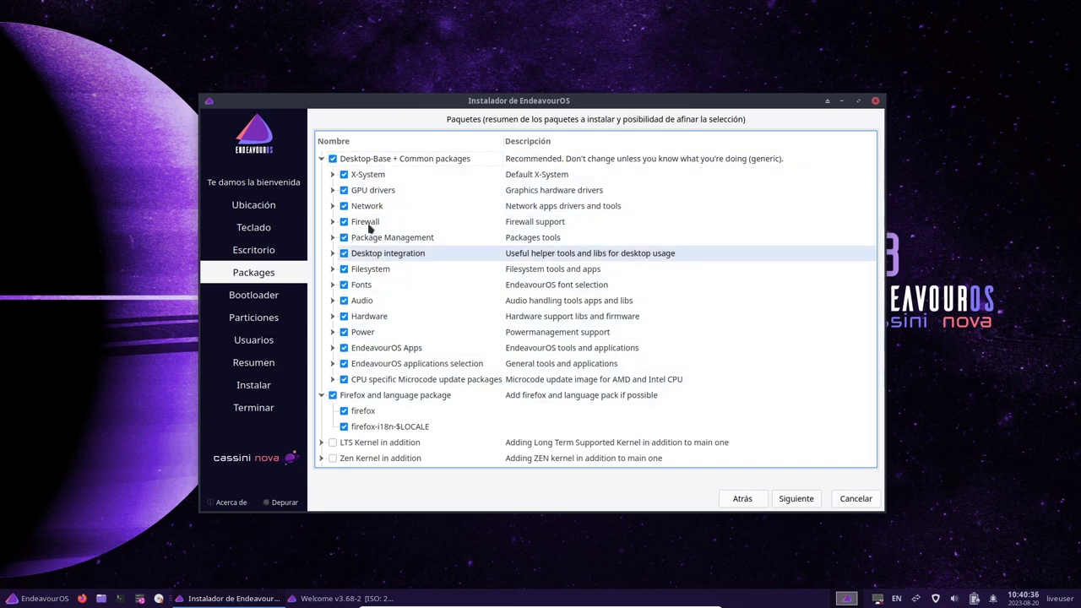
click(321, 159)
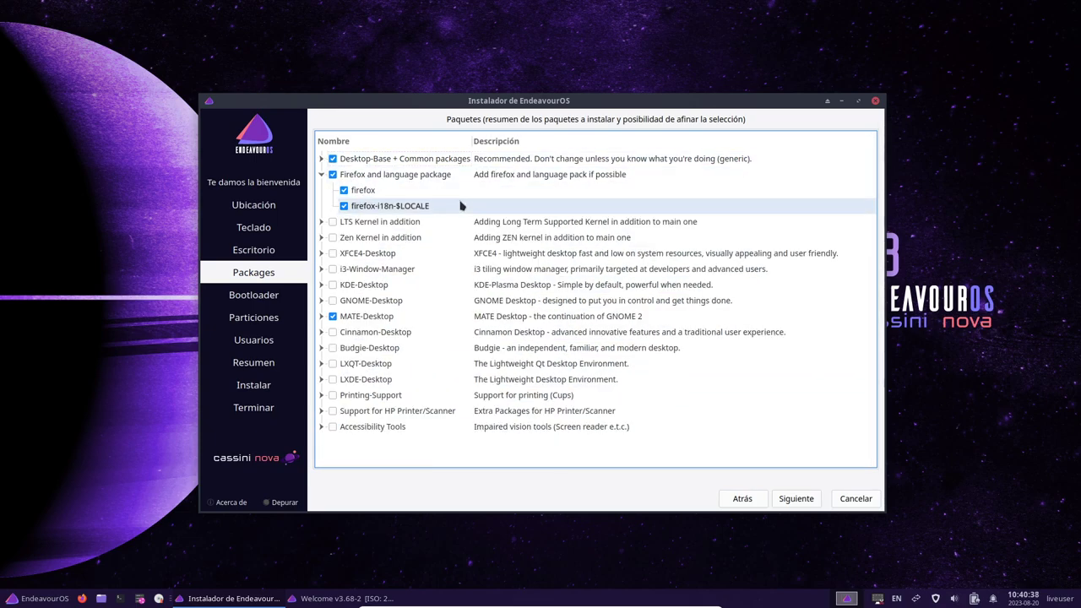
click(321, 316)
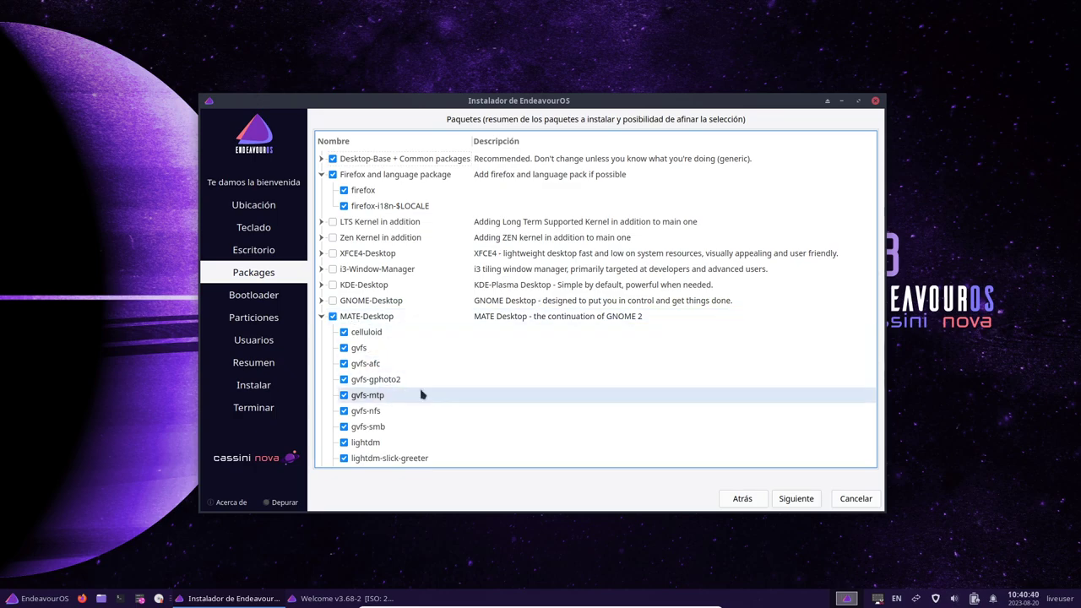
scroll(452, 376, down, 4)
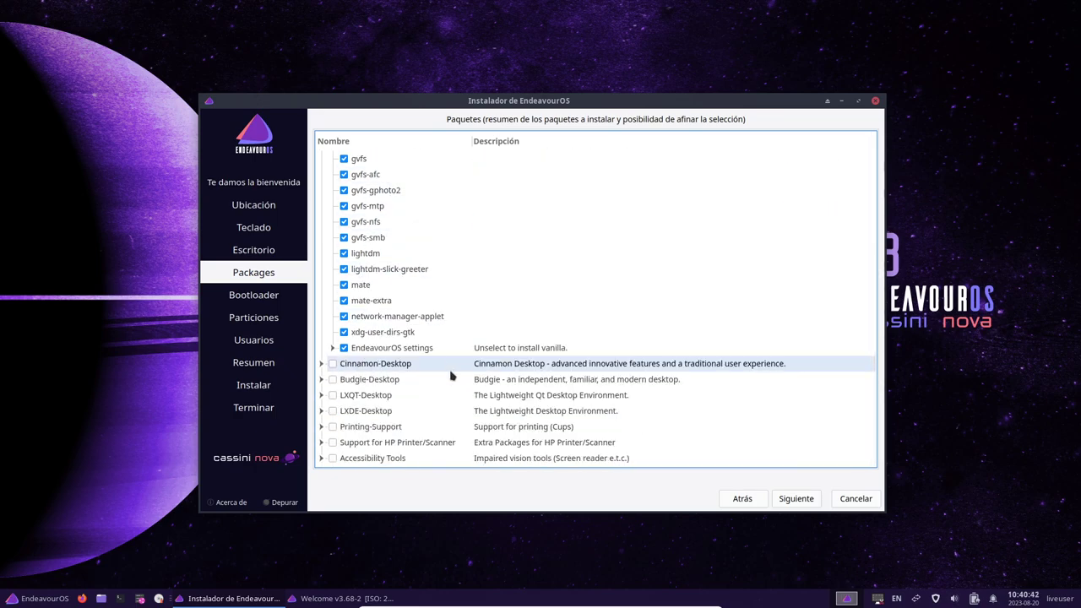
scroll(452, 376, up, 1)
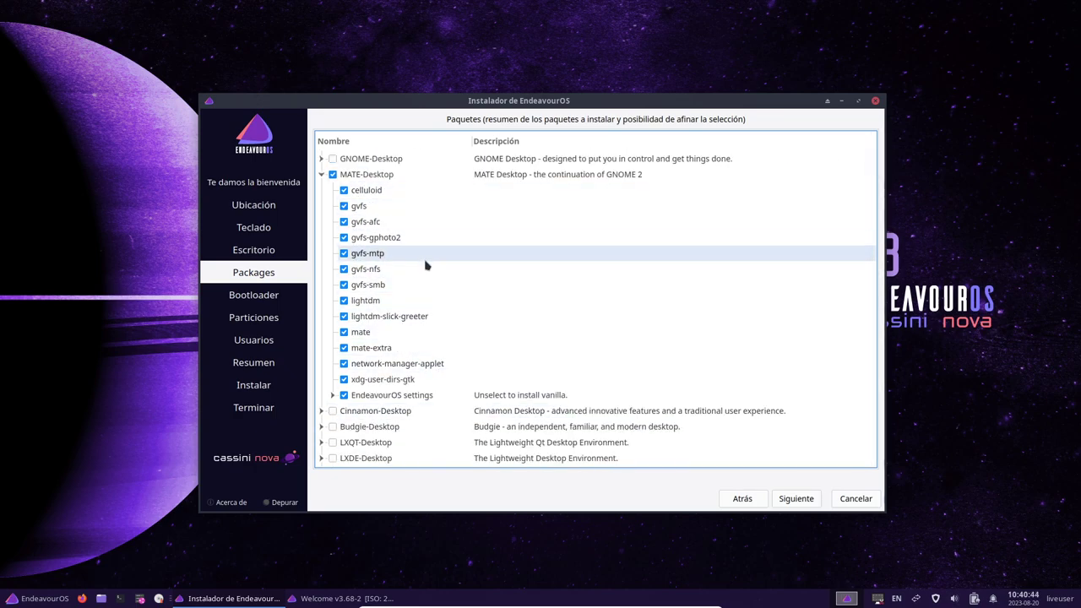
Step: Keep MATE-Desktop and exclude the Firefox and language package group
click(321, 174)
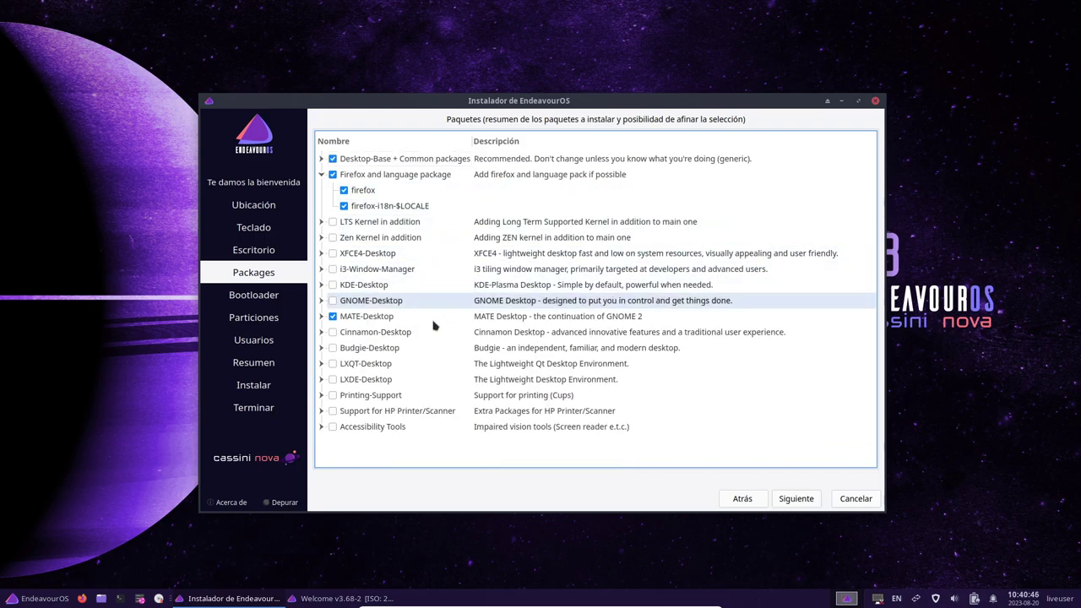
click(321, 316)
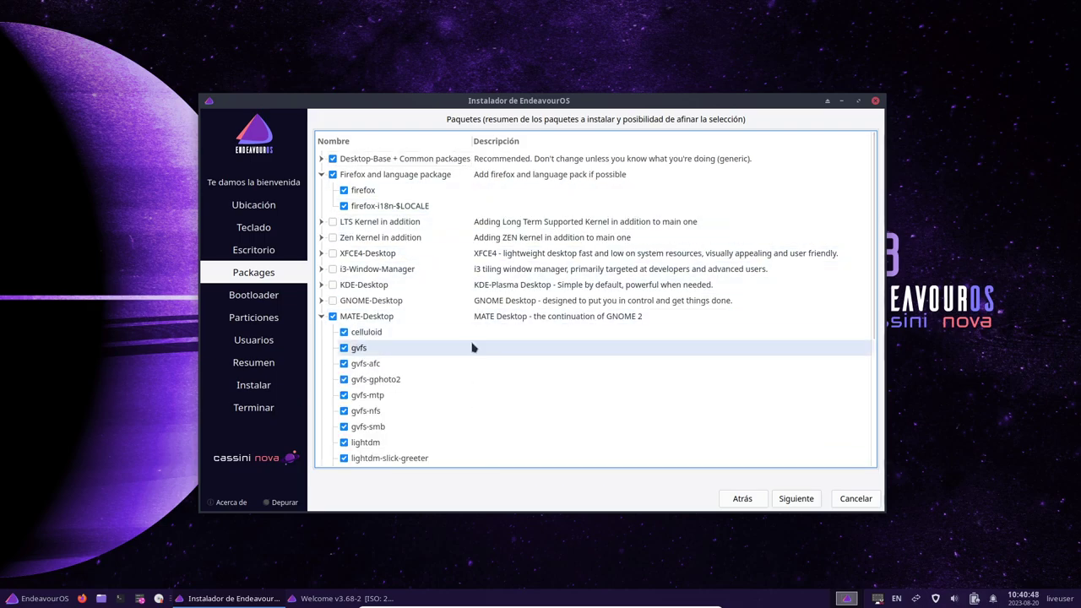
scroll(471, 347, down, 2)
scroll(471, 347, down, 2)
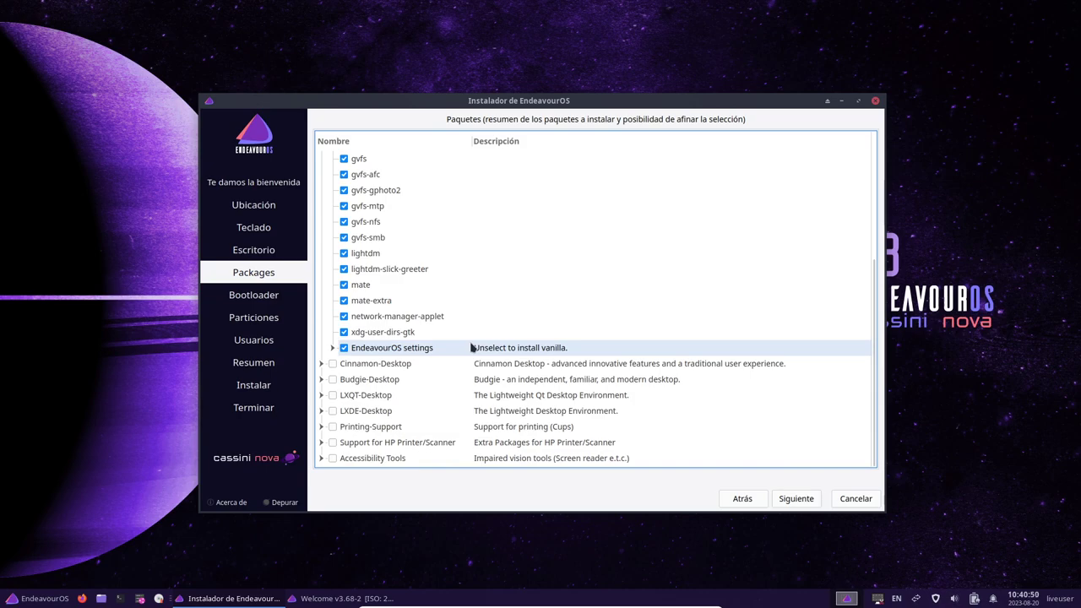
scroll(471, 348, up, 3)
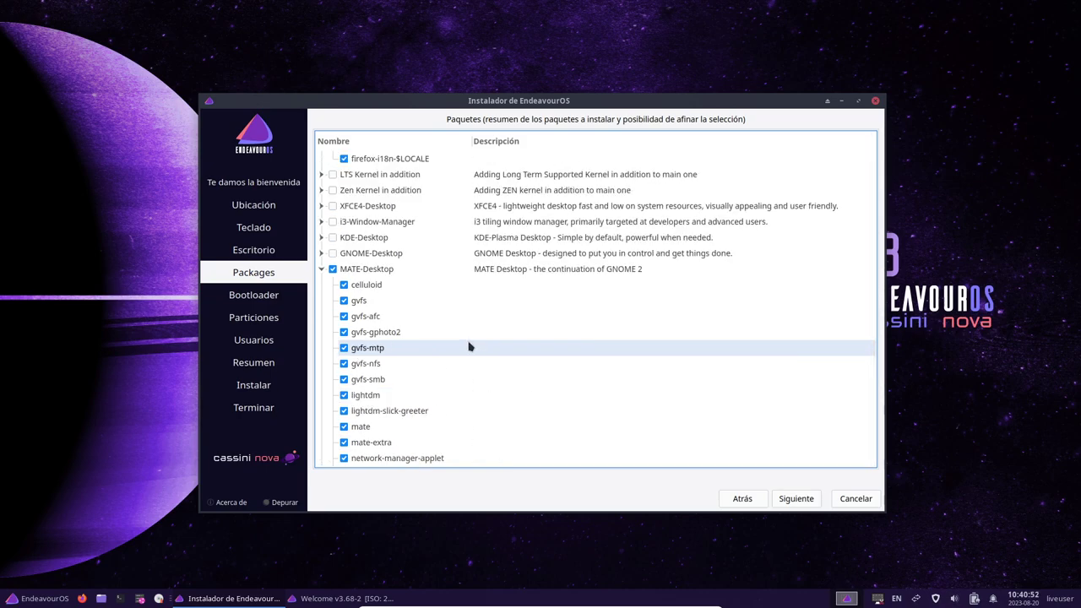
click(321, 270)
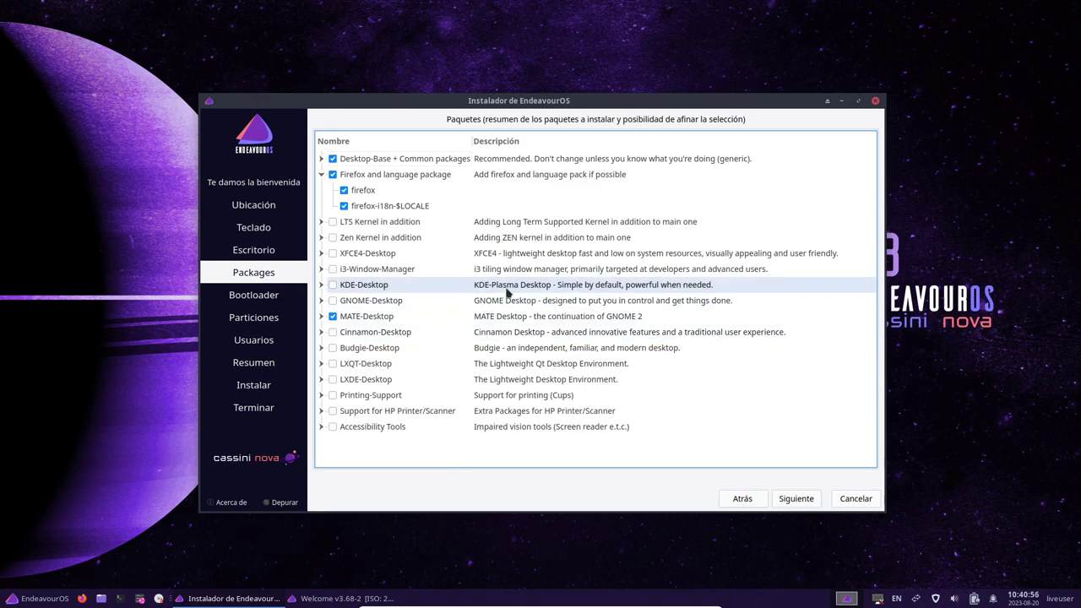
click(332, 174)
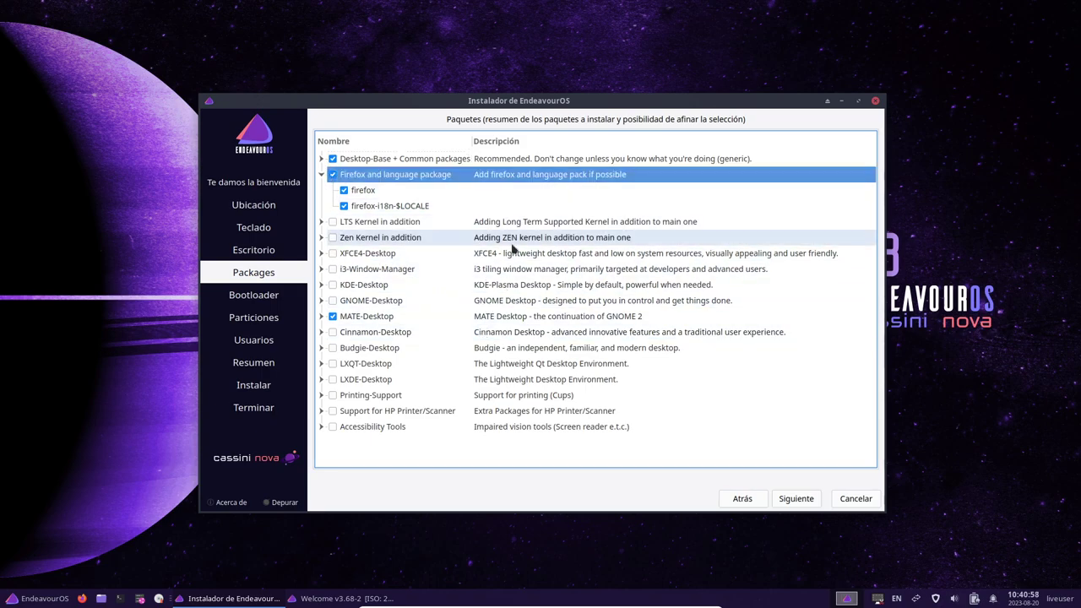
click(332, 175)
click(321, 175)
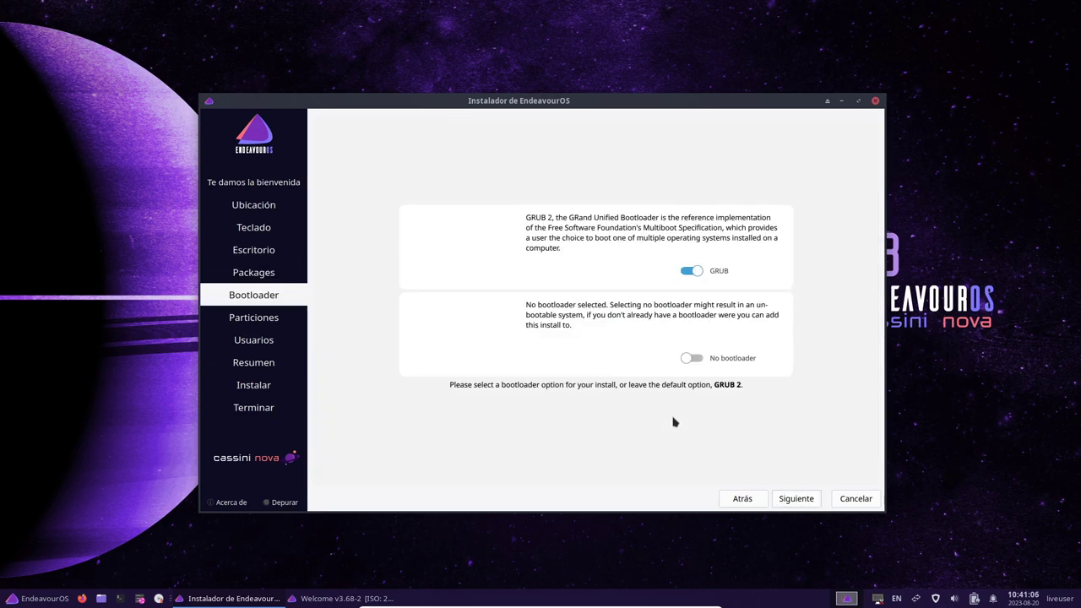
Step: Set partitioning to erase the whole disk with a swap partition plus hibernation
click(796, 499)
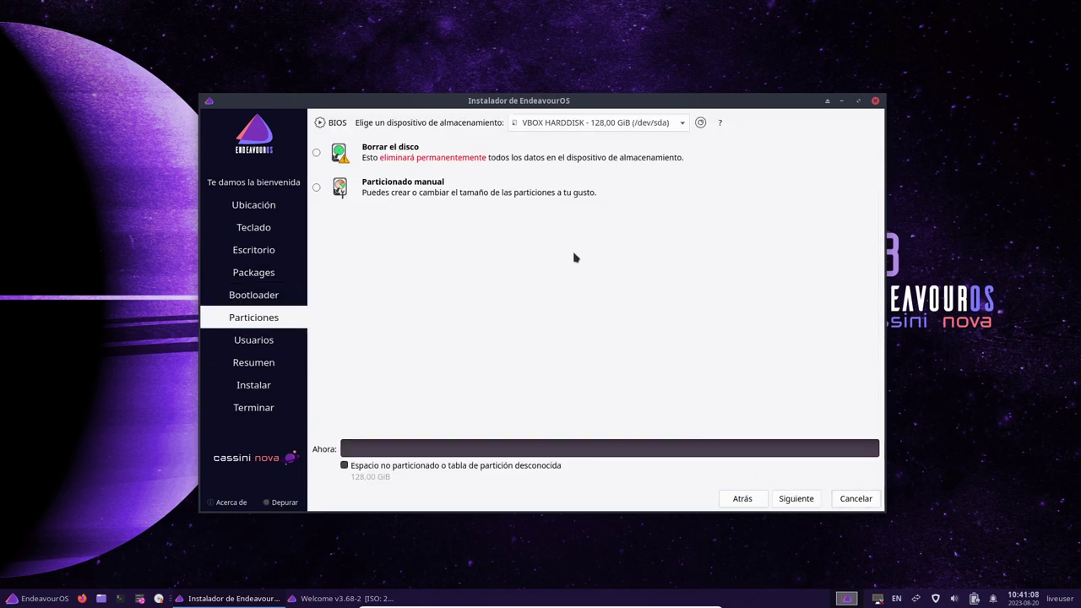
click(317, 153)
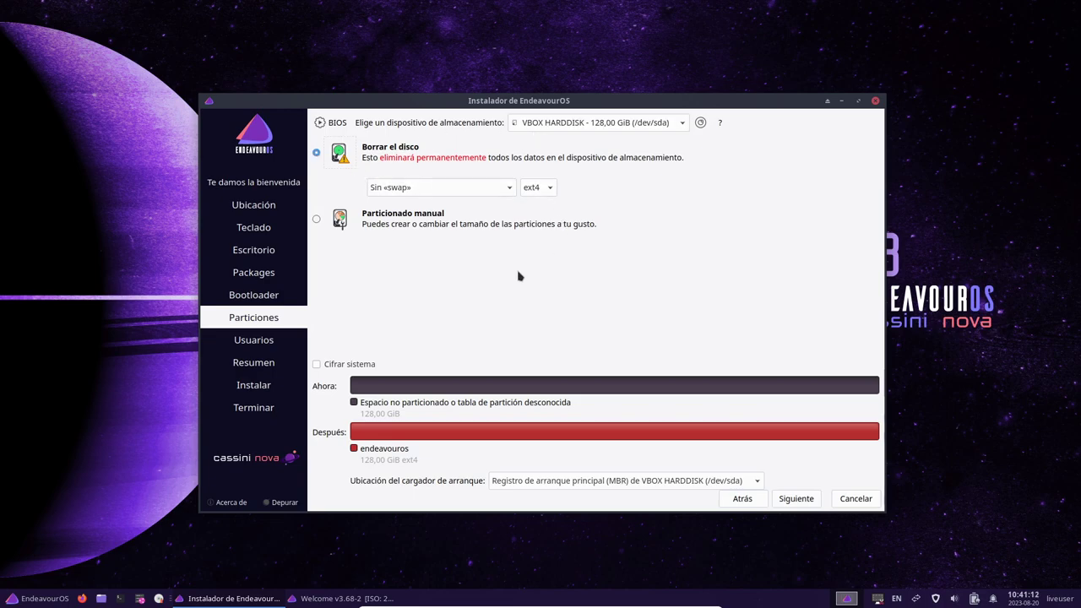
click(471, 188)
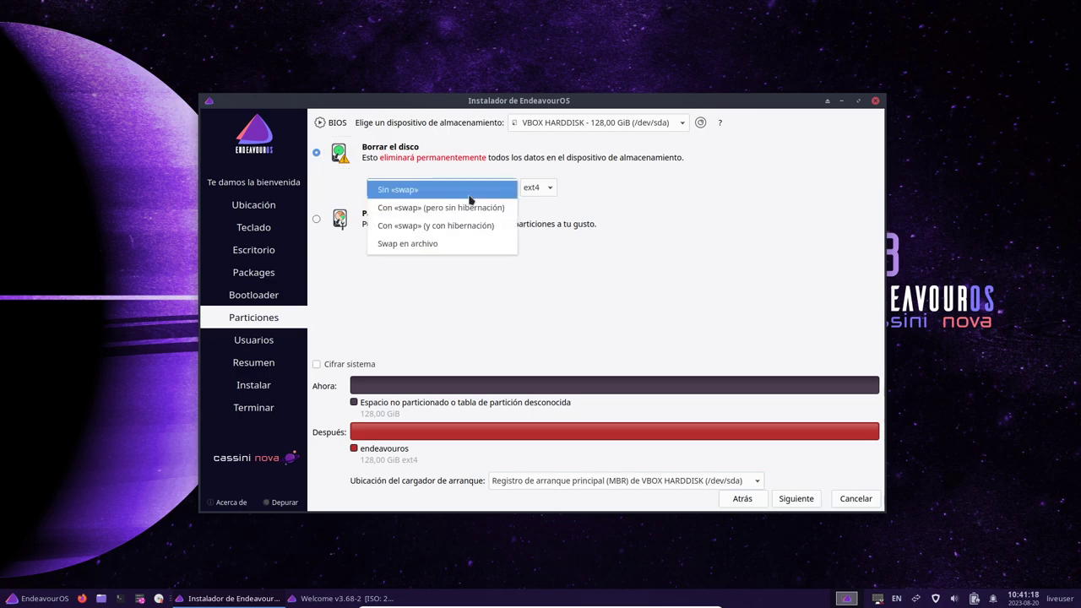
click(459, 244)
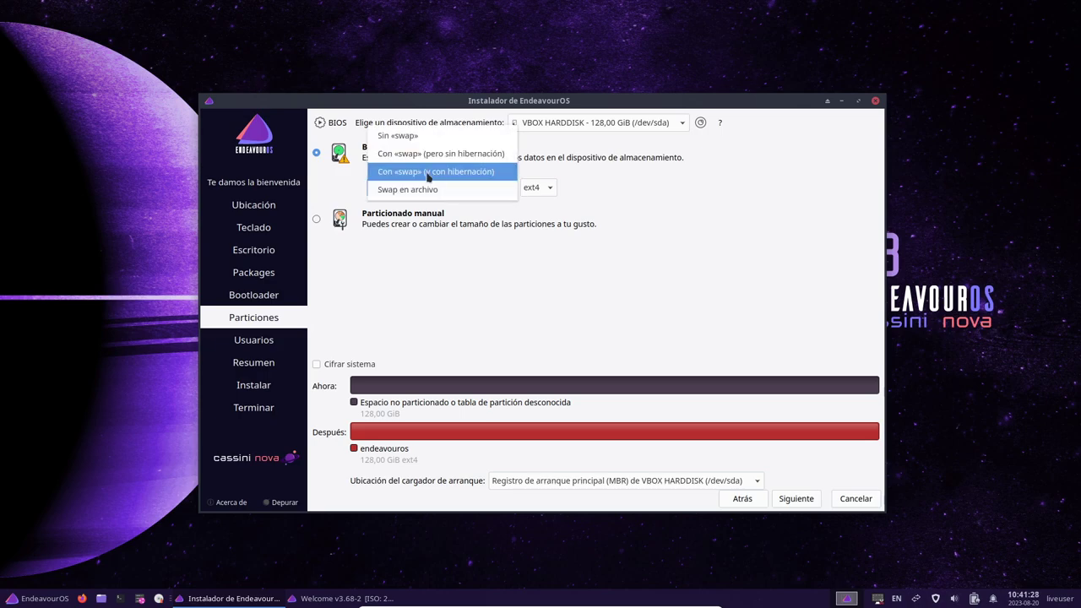
click(429, 174)
Step: Keep ext4 as the filesystem for the new installation
click(538, 187)
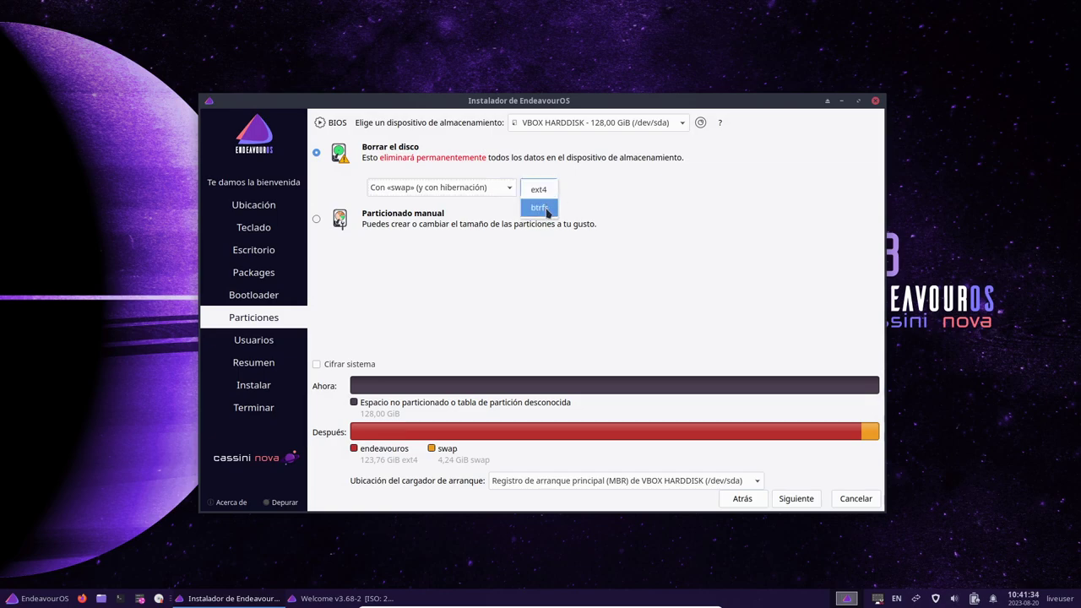
click(545, 192)
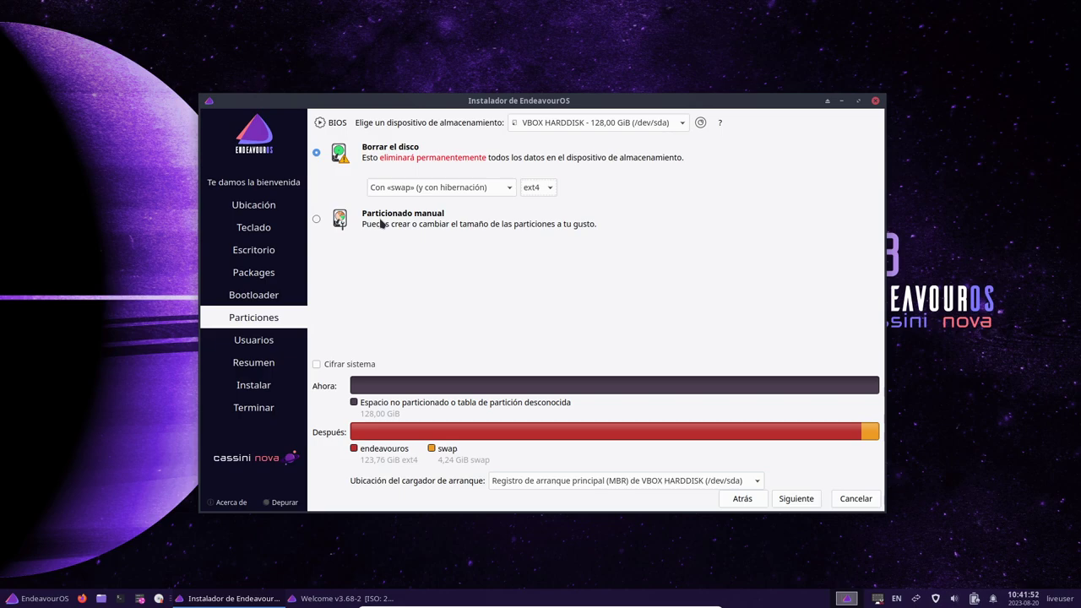
click(541, 189)
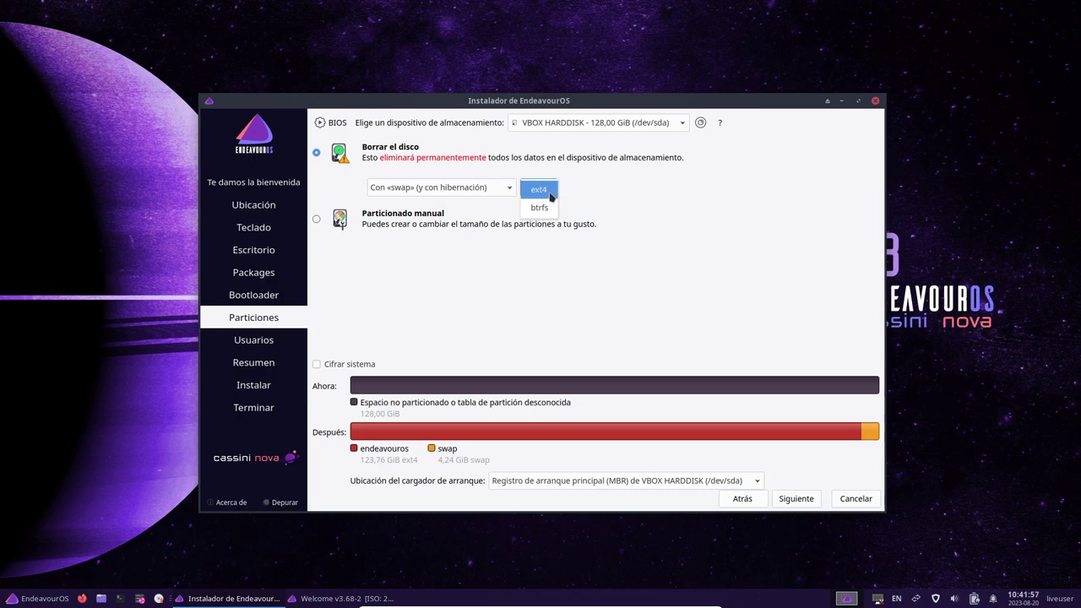
click(548, 194)
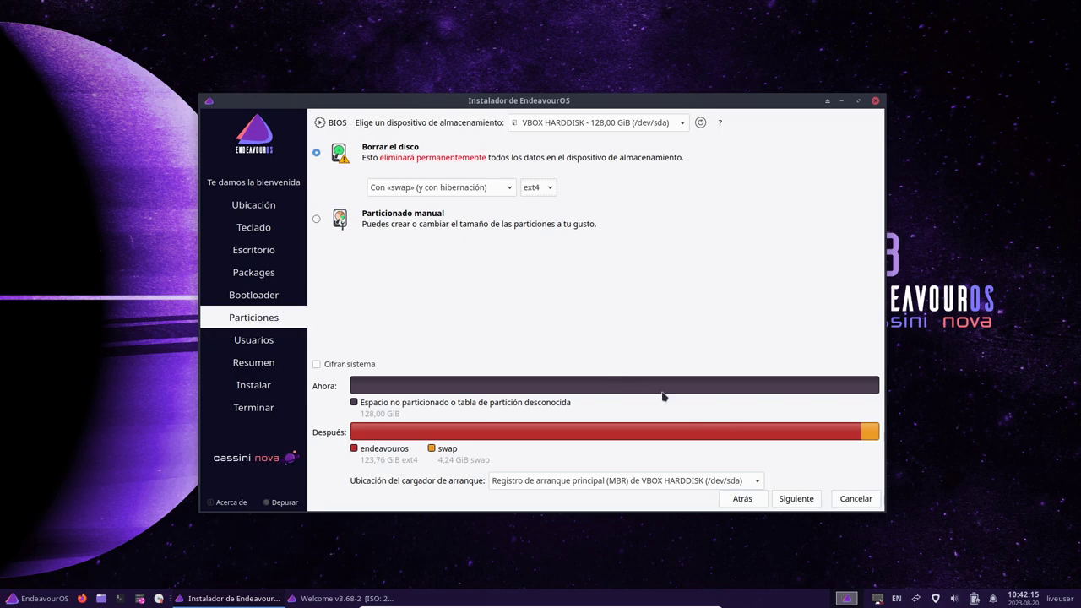
Step: Enter the user's full name, login and computer names, and the password twice, then proceed to the summary
click(797, 500)
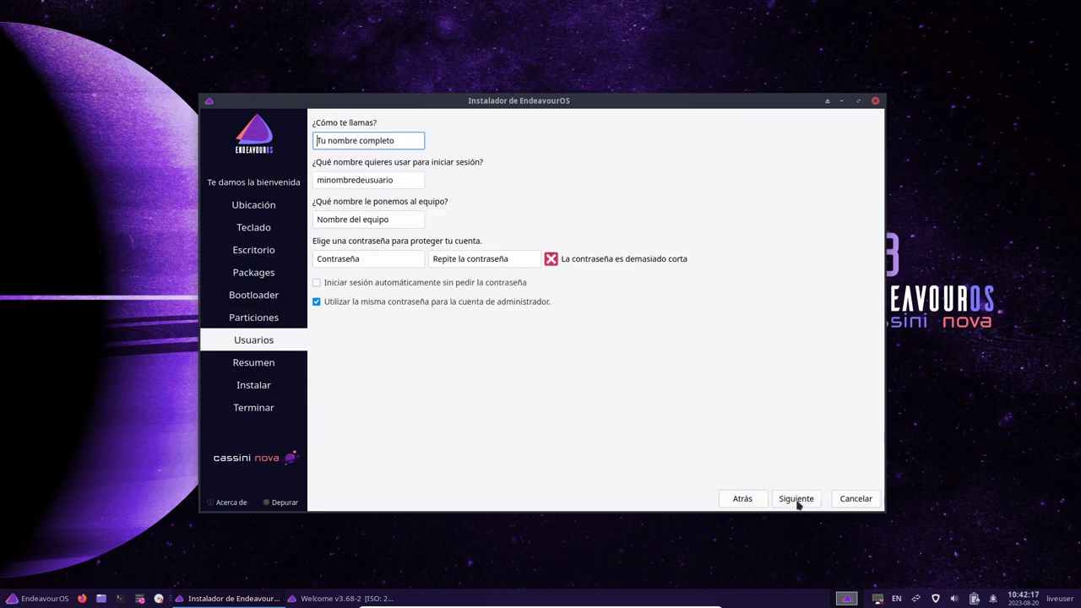
text(Lib)
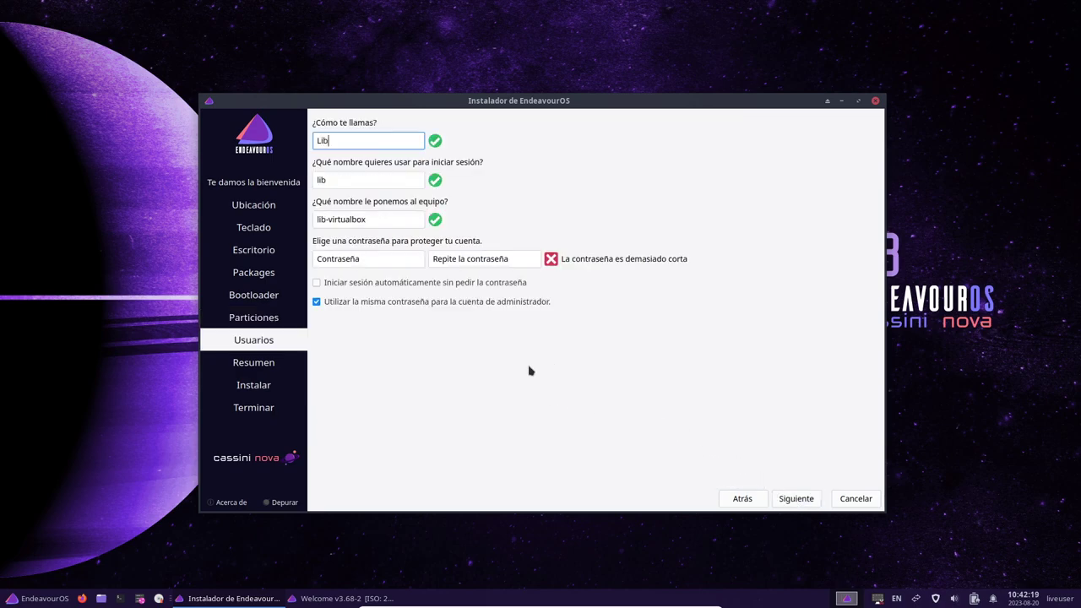
text(reByte)
key(Tab)
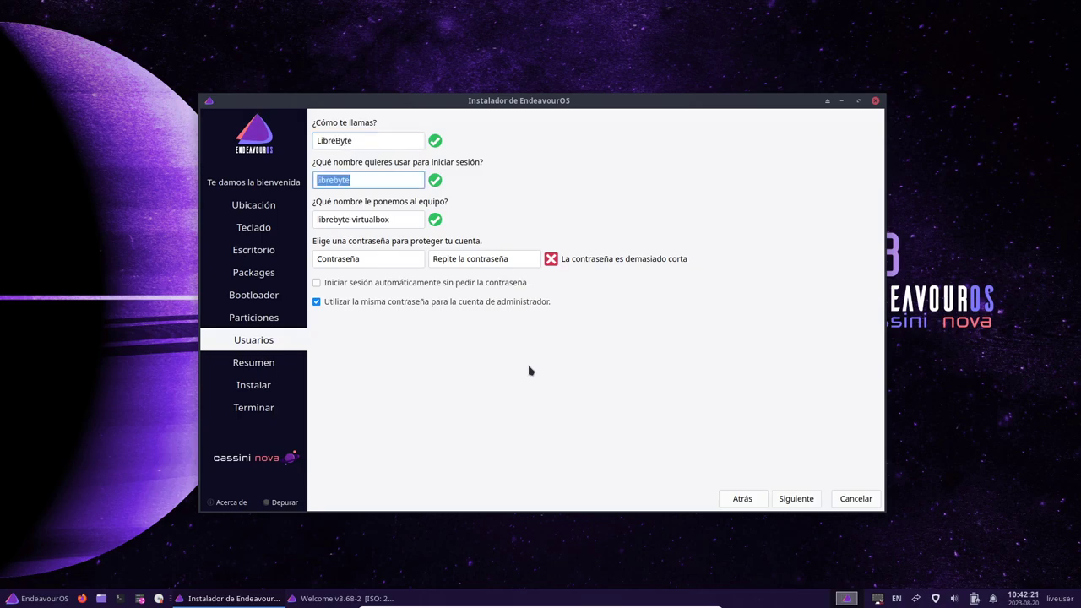
click(354, 219)
key(Tab)
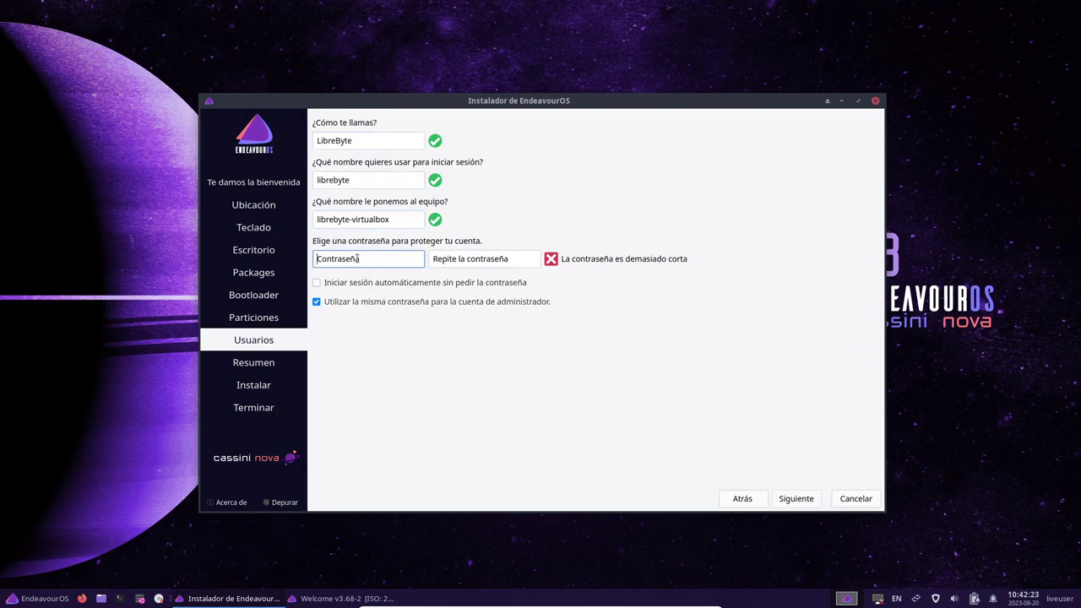
text(123)
click(463, 259)
text(123)
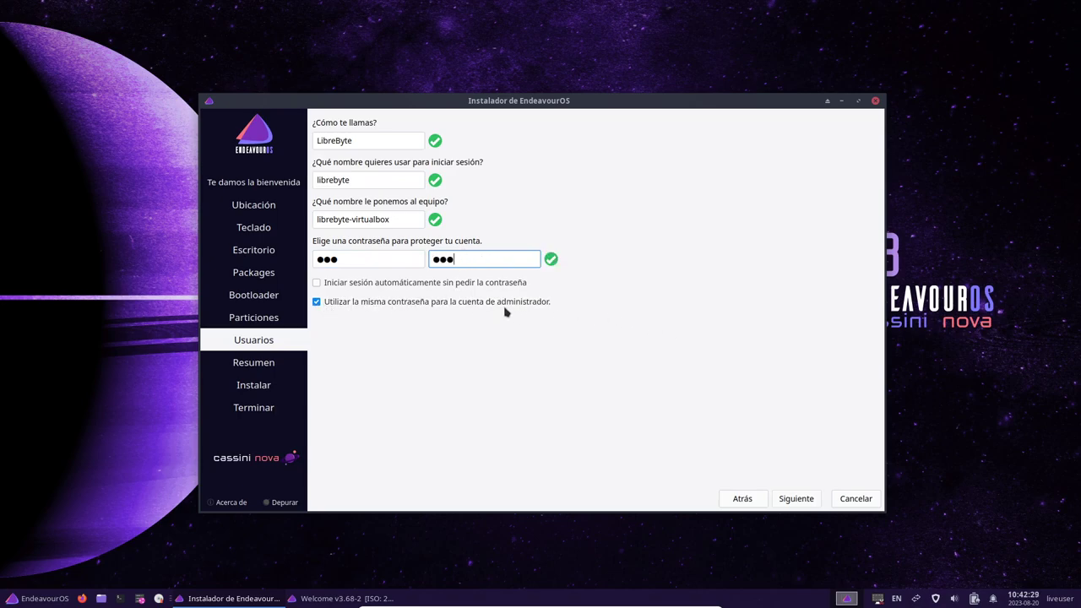
click(808, 501)
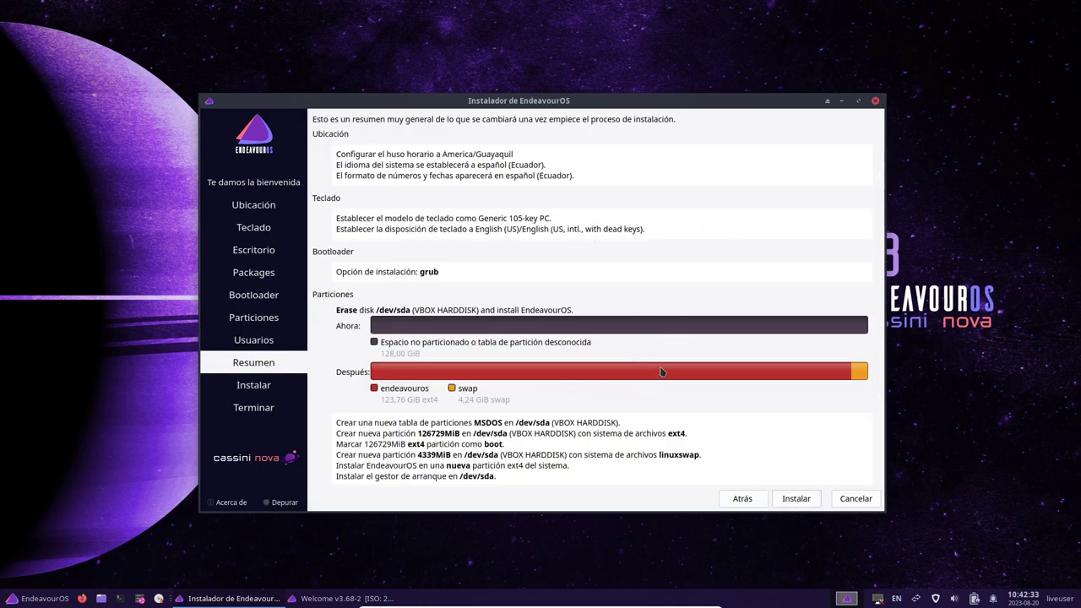
Step: Start installing EndeavourOS to the disk and let it run until finished
mouse_move(658, 367)
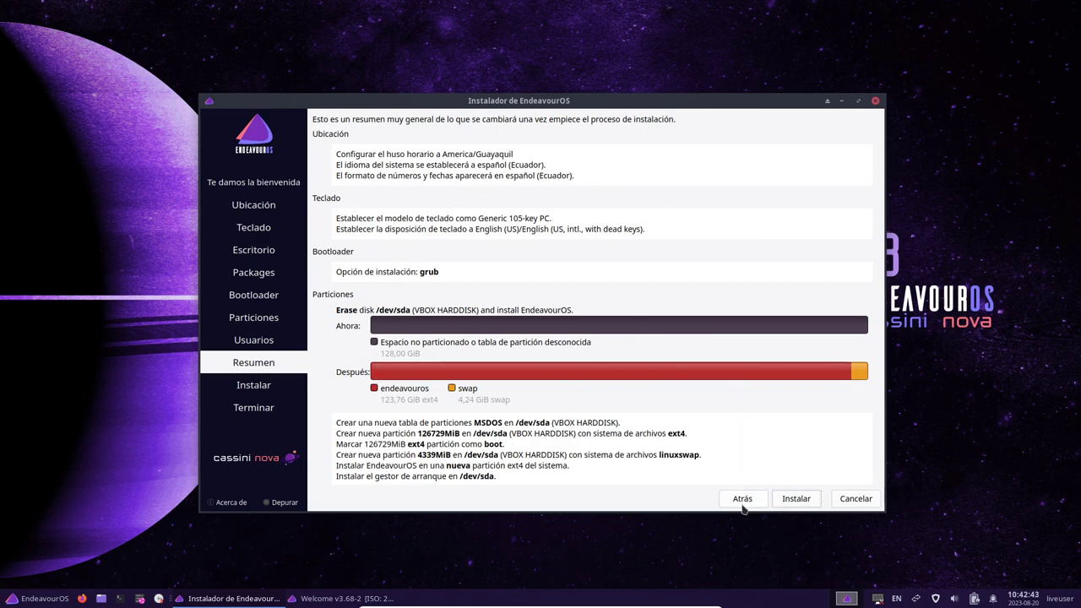
click(794, 499)
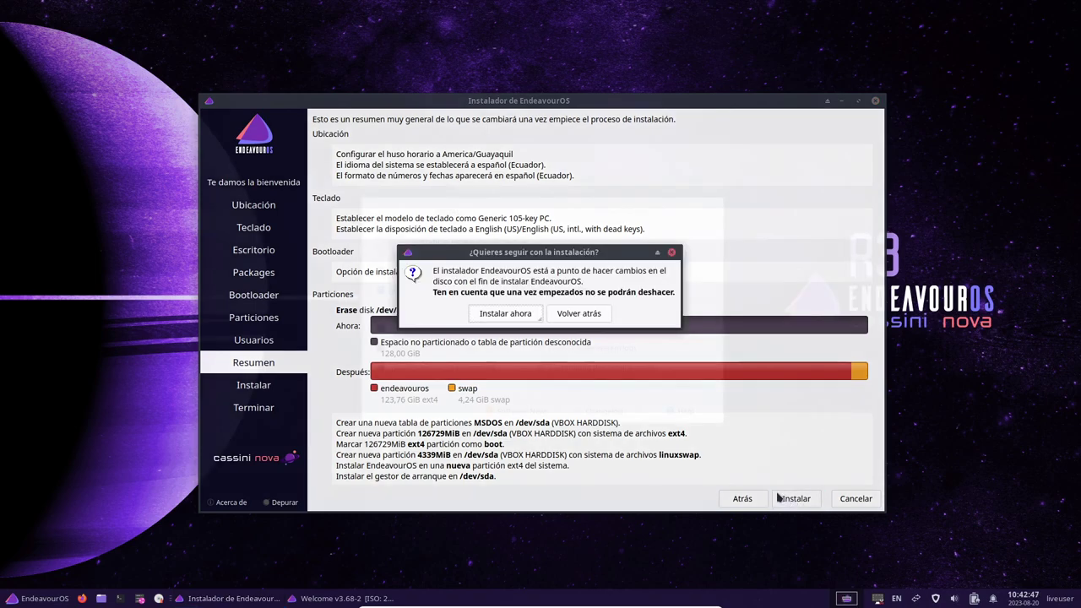
key(Escape)
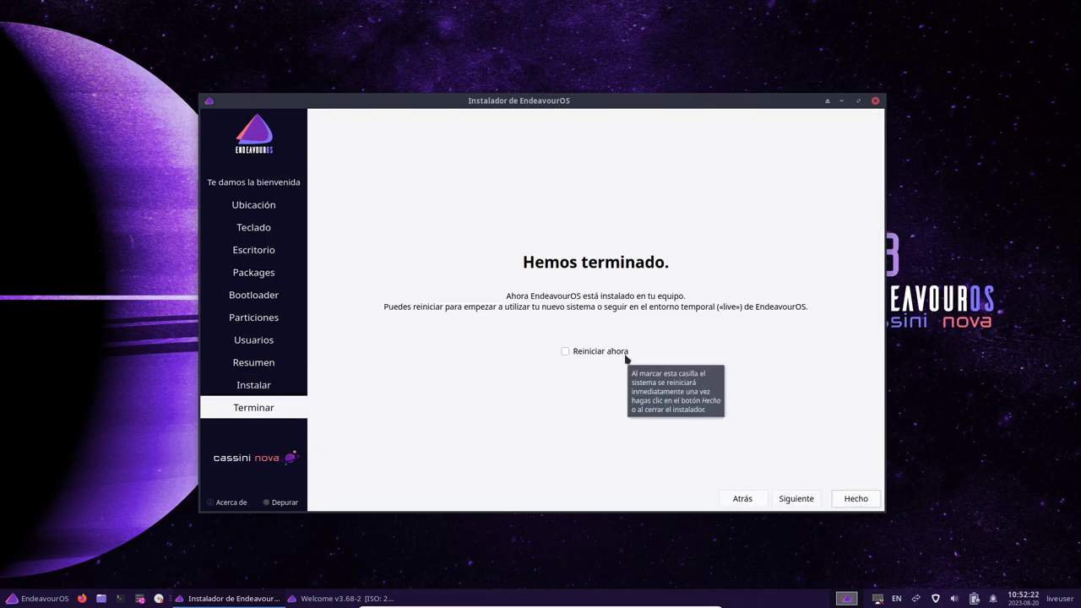
Step: Tick Reiniciar ahora and finish the installer with Hecho
click(626, 354)
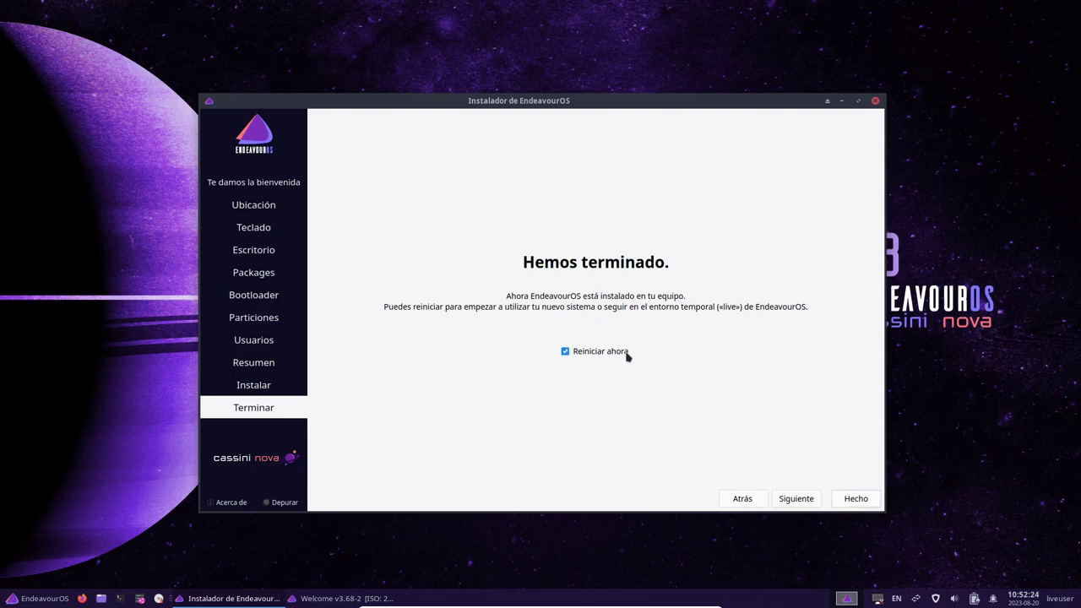
click(854, 499)
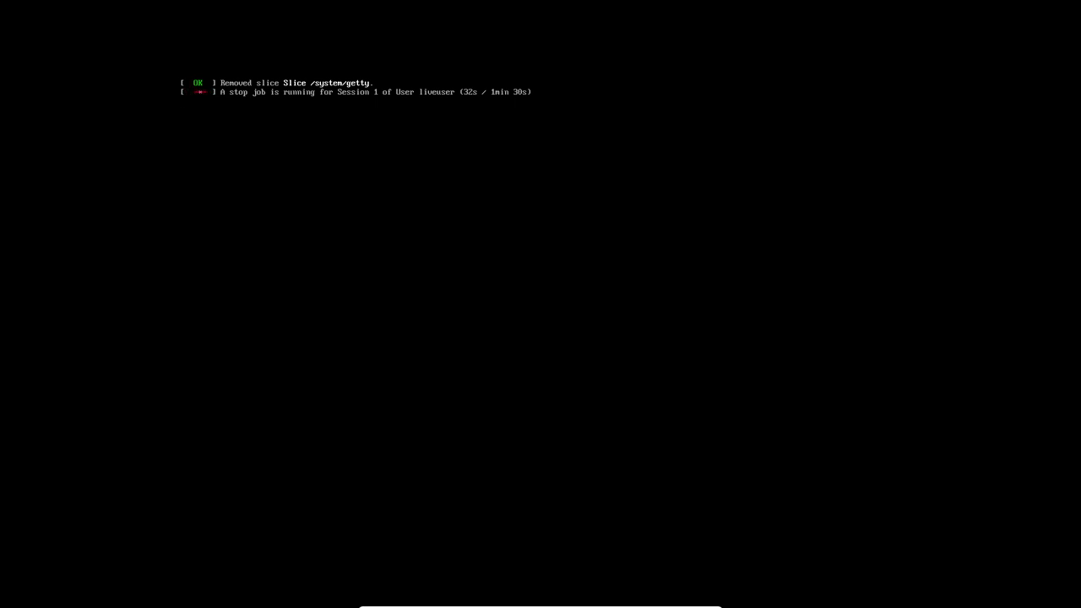
Step: Power off the EndeavourOS MATE machine from VirtualBox Manager and start it again
key(alt+Tab)
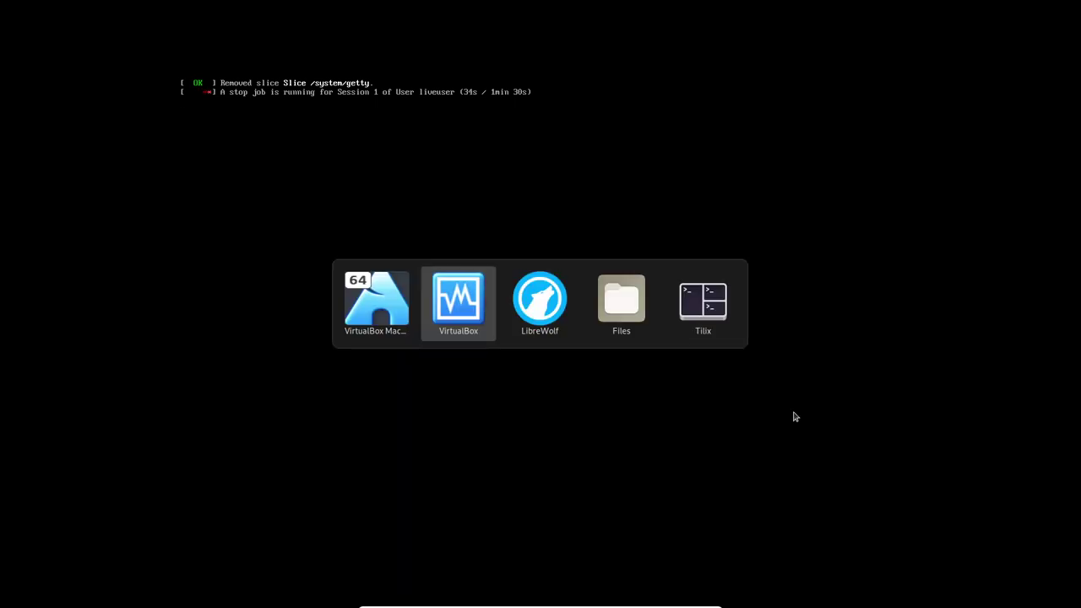
right_click(301, 418)
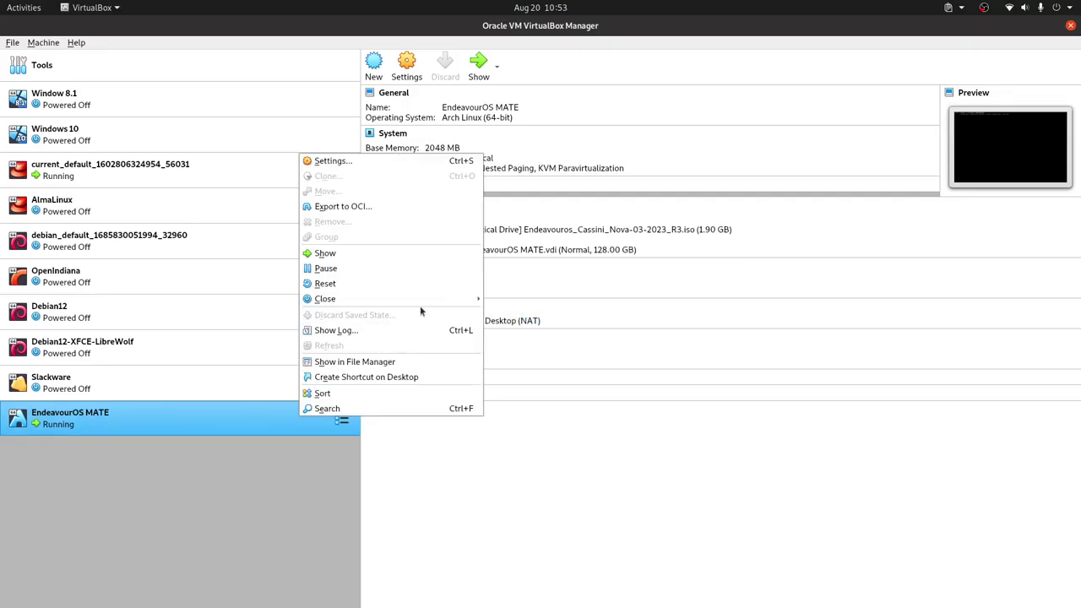
mouse_move(414, 299)
click(529, 329)
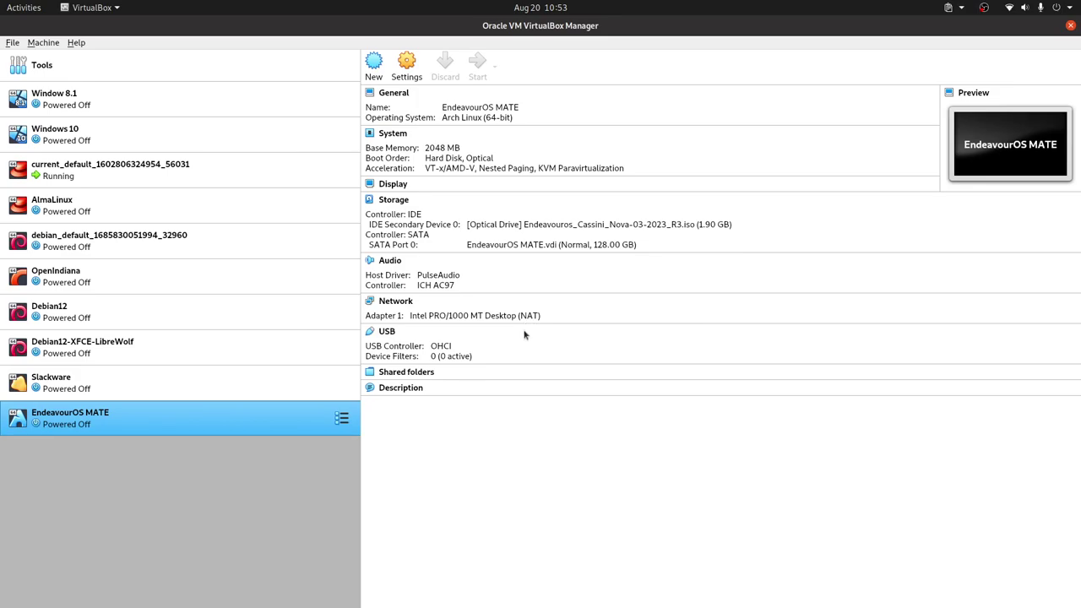
double_click(244, 412)
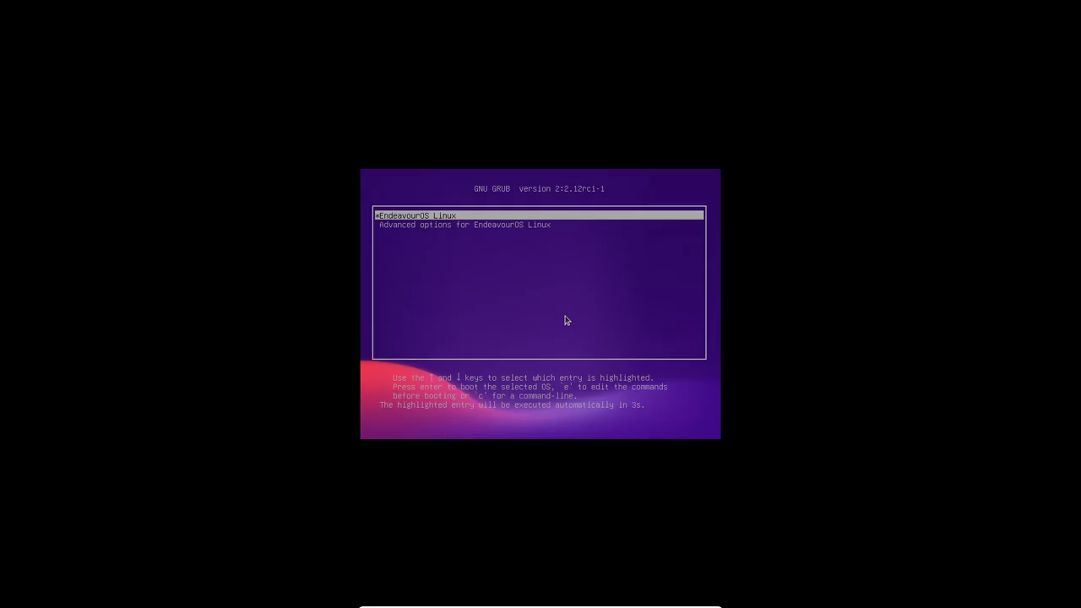
Step: Boot the EndeavourOS Linux GRUB entry and log in with the user's password to reach MATE
key(Return)
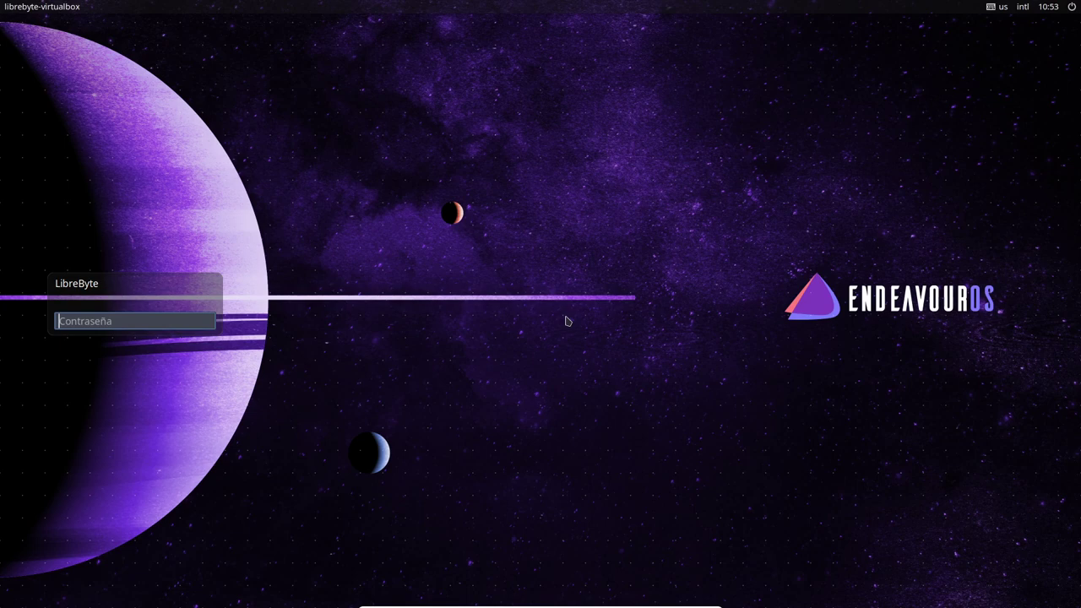
text(***)
key(Return)
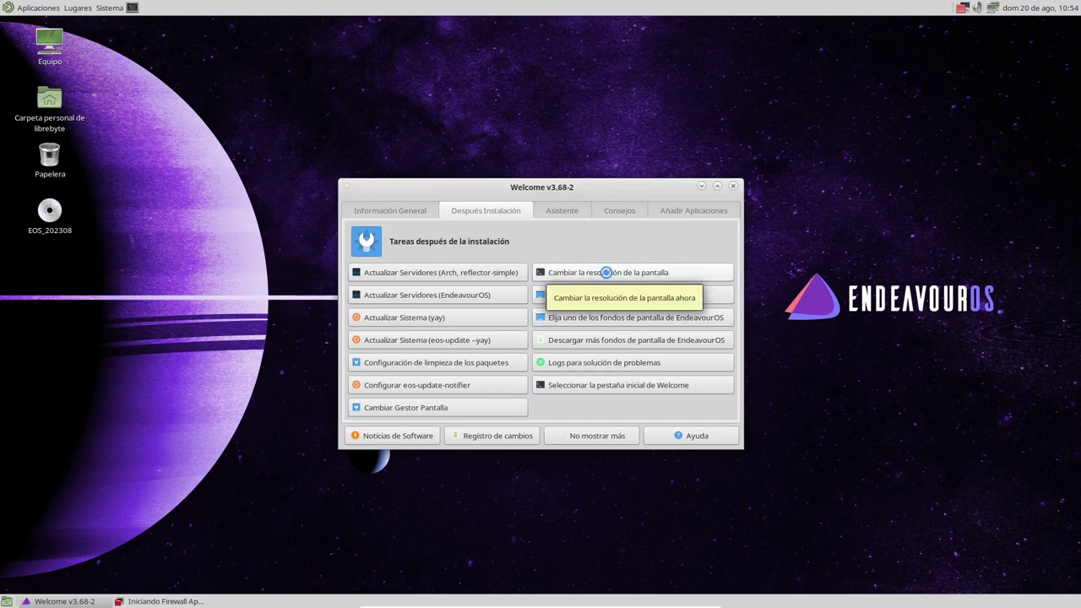
Step: Nudge the EndeavourOS Welcome window up and left, then close it
drag(616, 188, 602, 163)
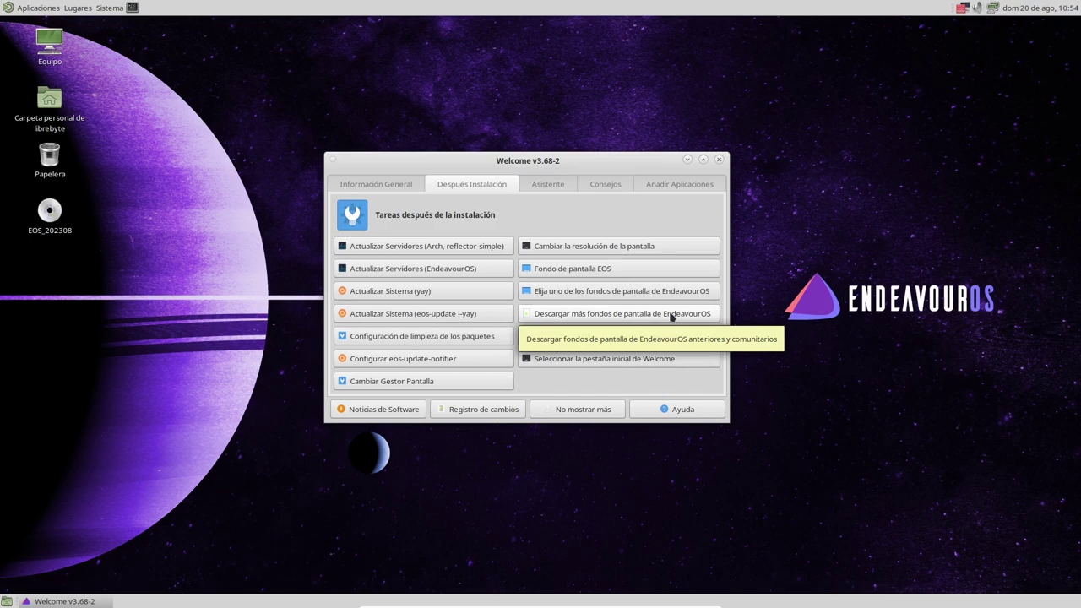
click(719, 160)
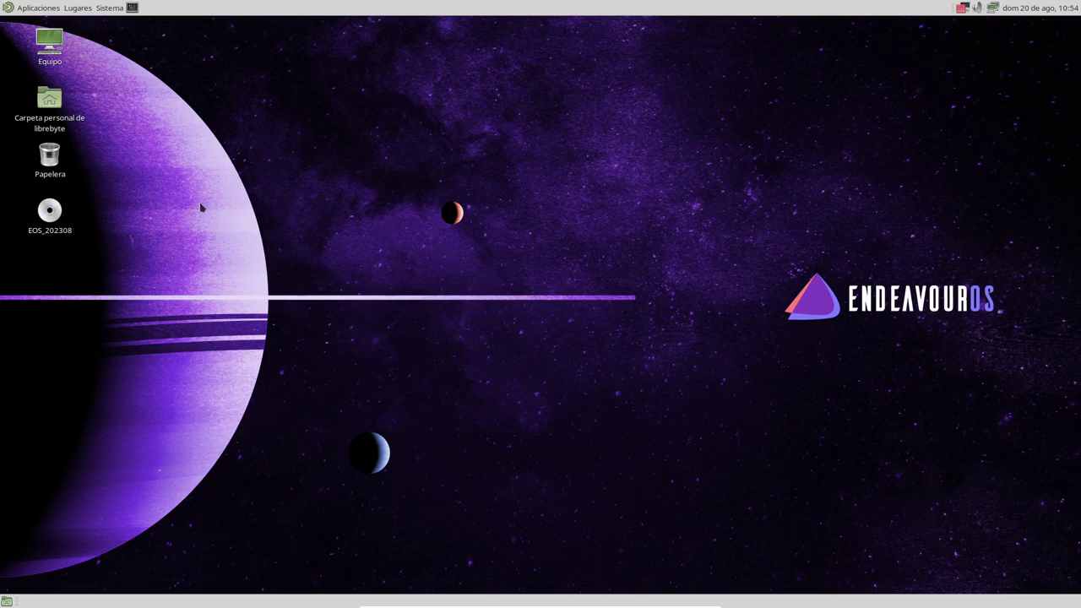
click(30, 12)
mouse_move(37, 26)
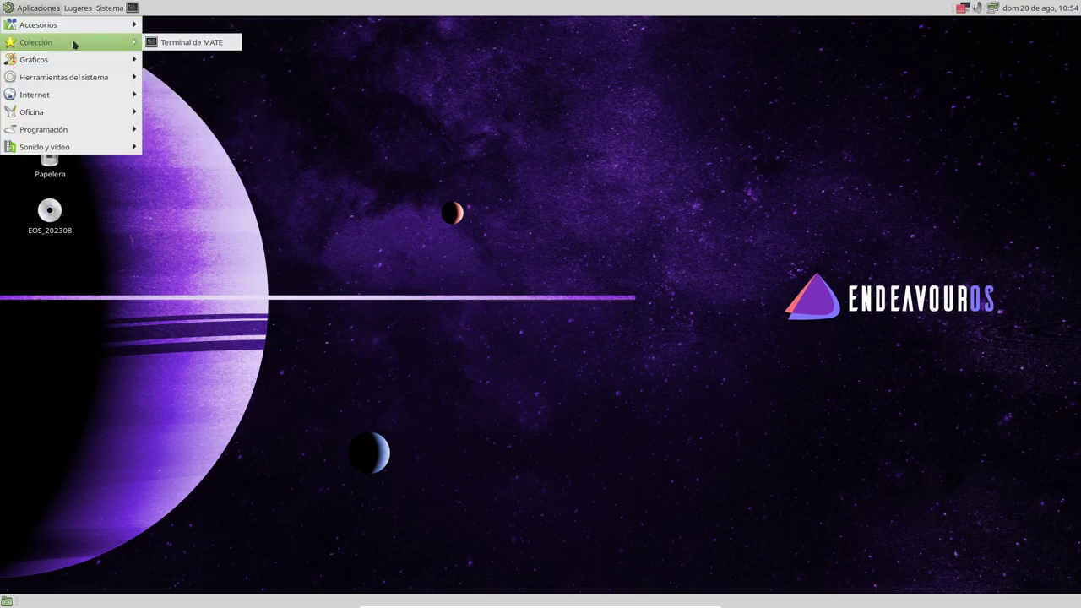
mouse_move(84, 66)
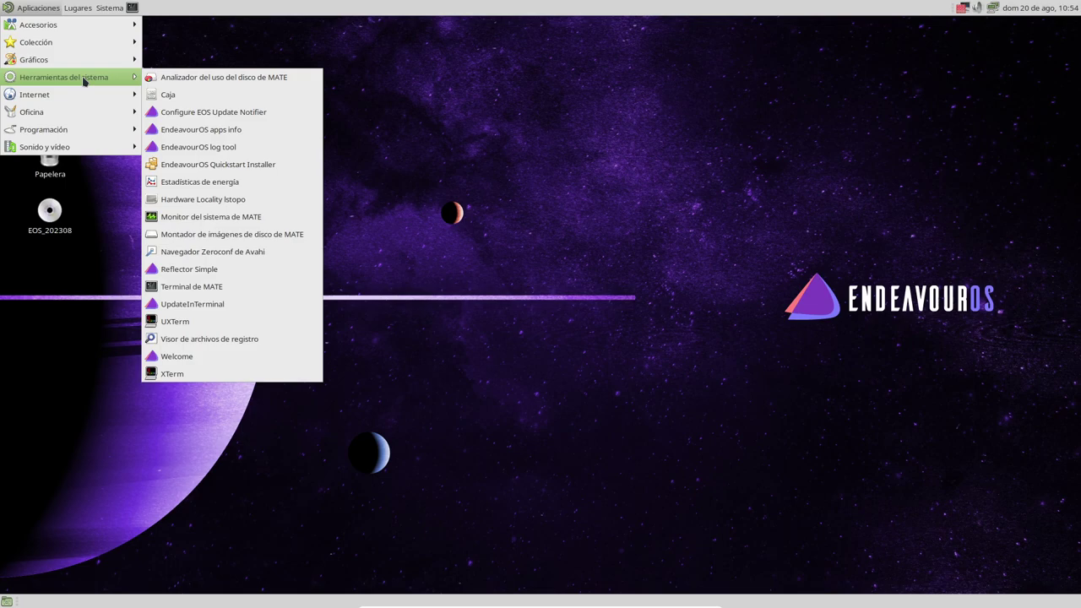
click(85, 319)
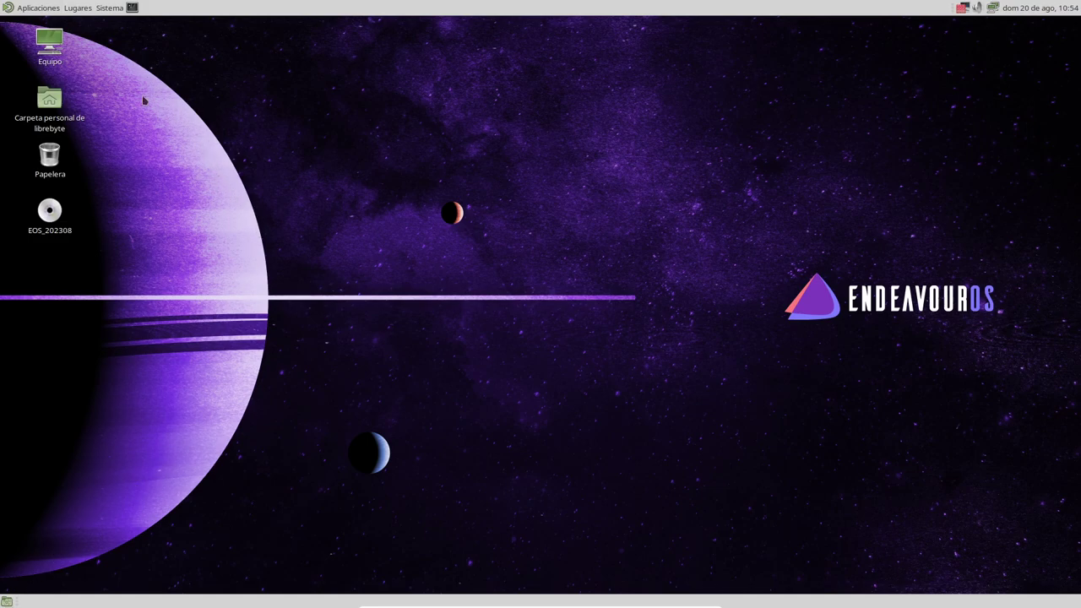
Step: Open the home folder from its desktop icon and maximize the Caja window
double_click(51, 103)
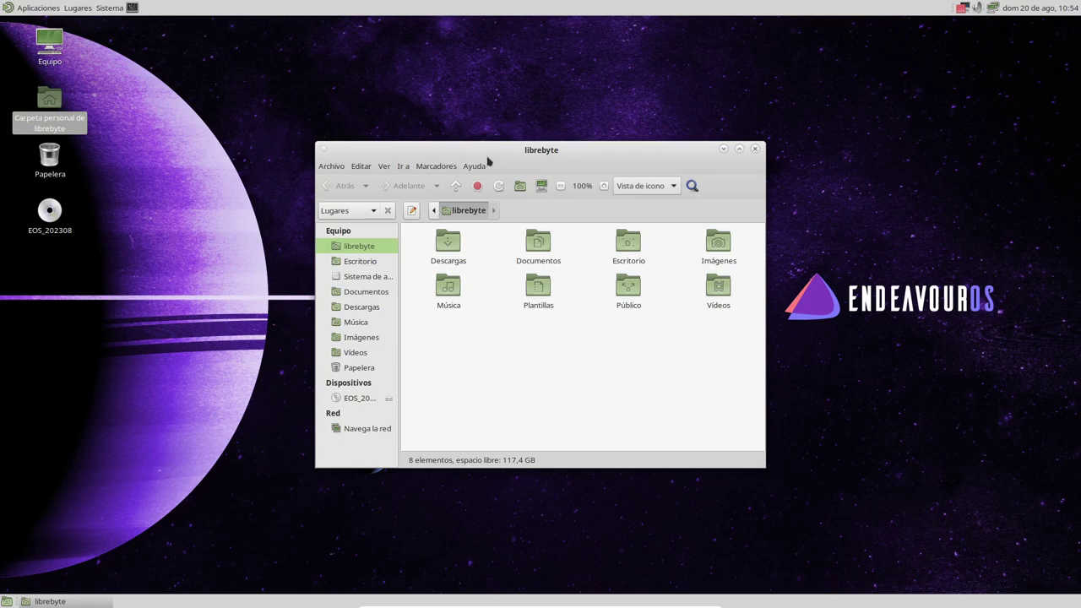
click(9, 602)
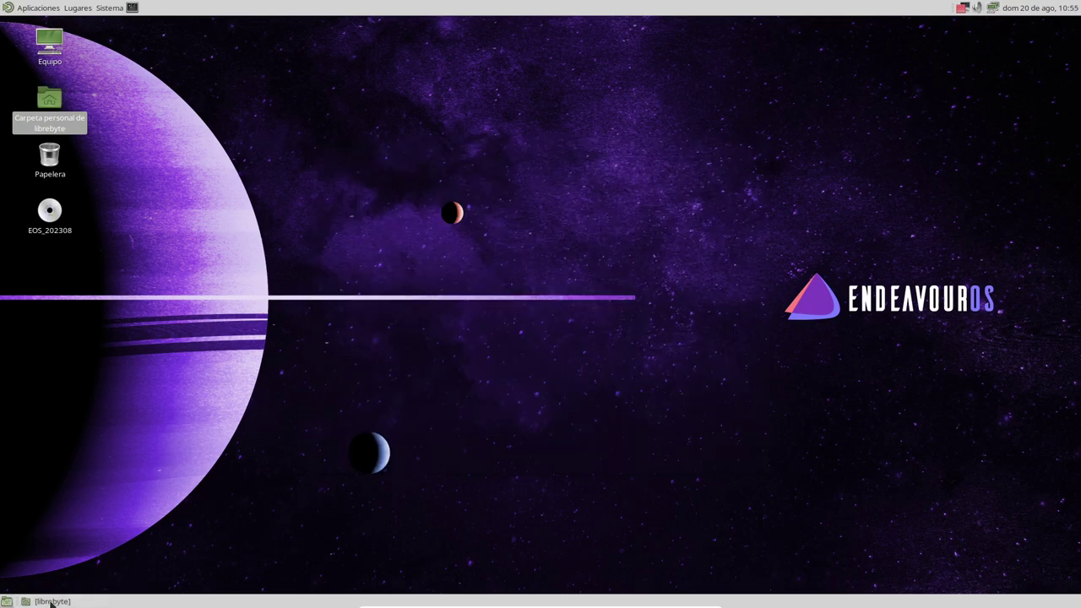
click(38, 602)
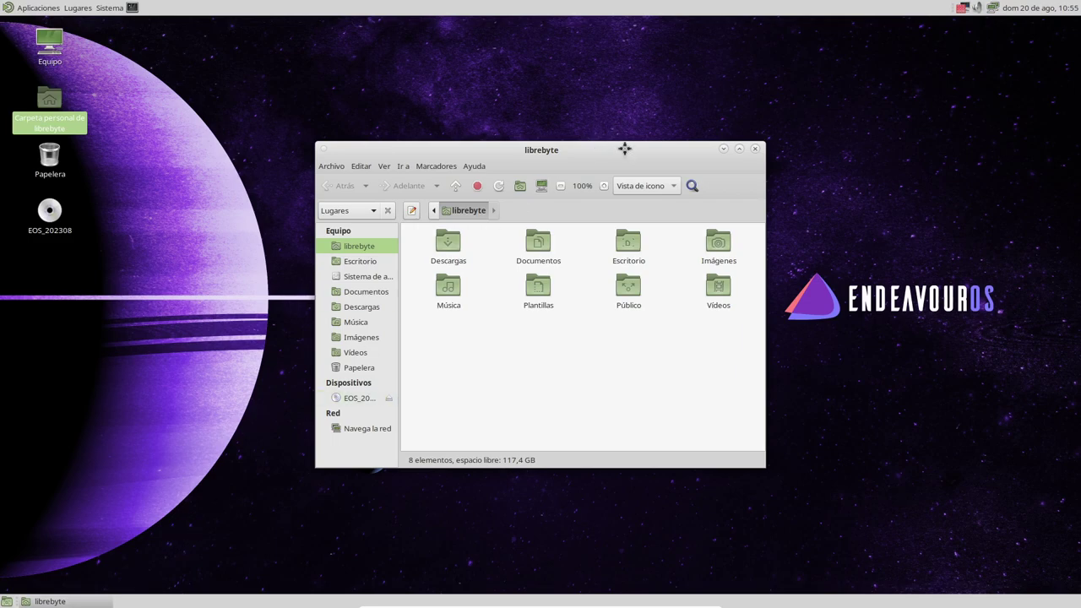
double_click(627, 154)
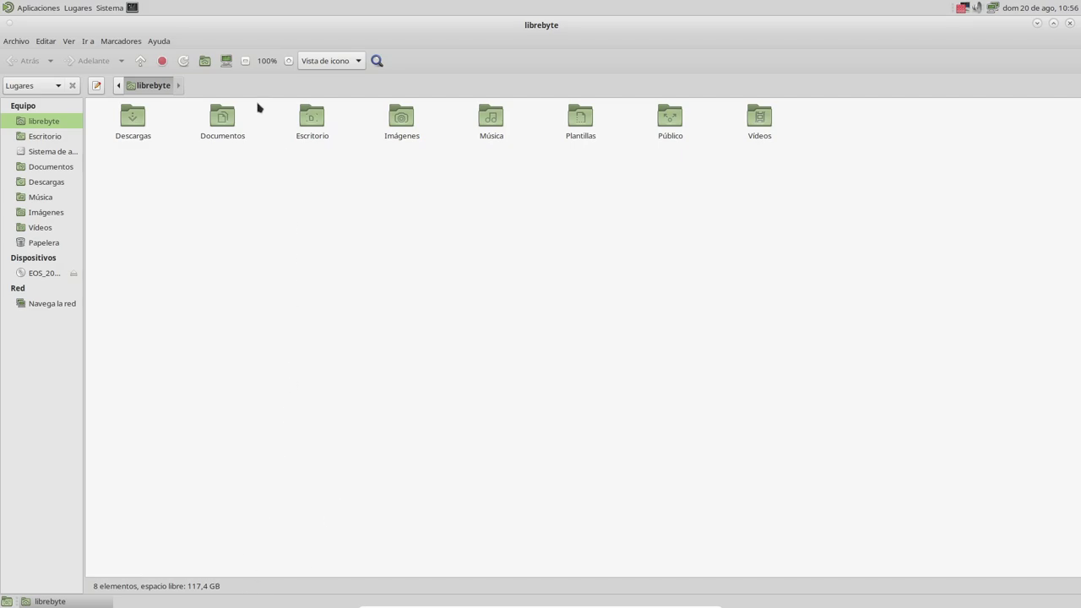
Step: Browse the Aplicaciones and Sistema menus, then launch MATE Terminal from the top panel
click(39, 8)
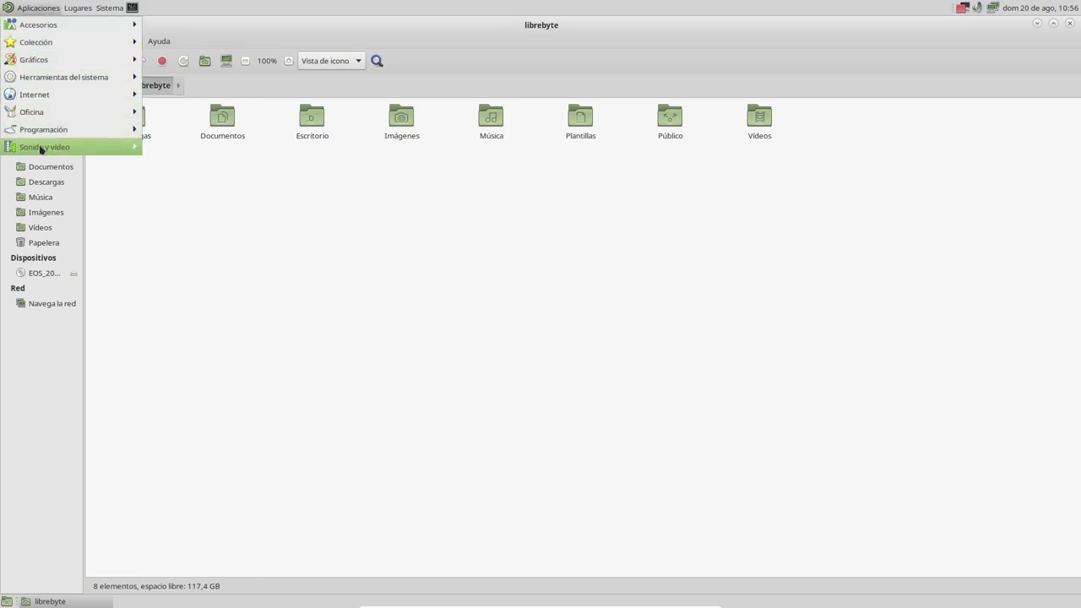
mouse_move(115, 10)
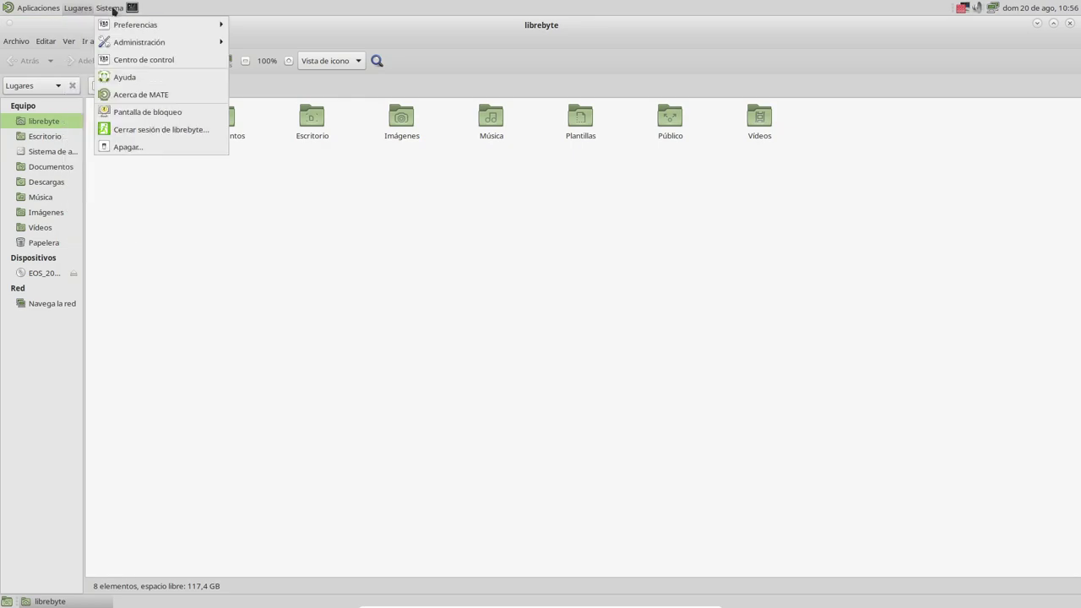
mouse_move(76, 10)
click(131, 9)
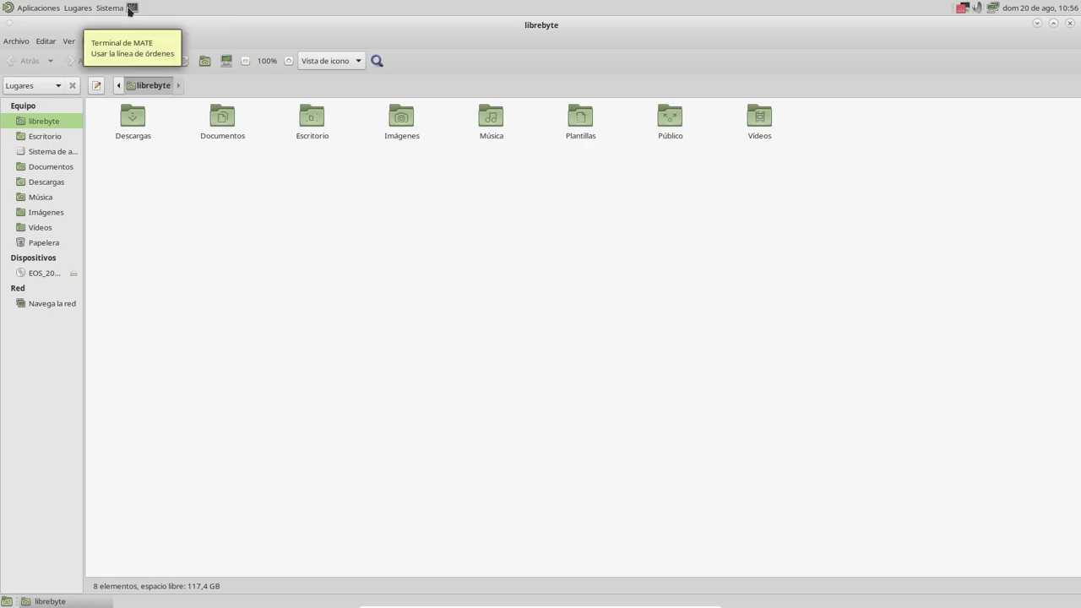
click(131, 8)
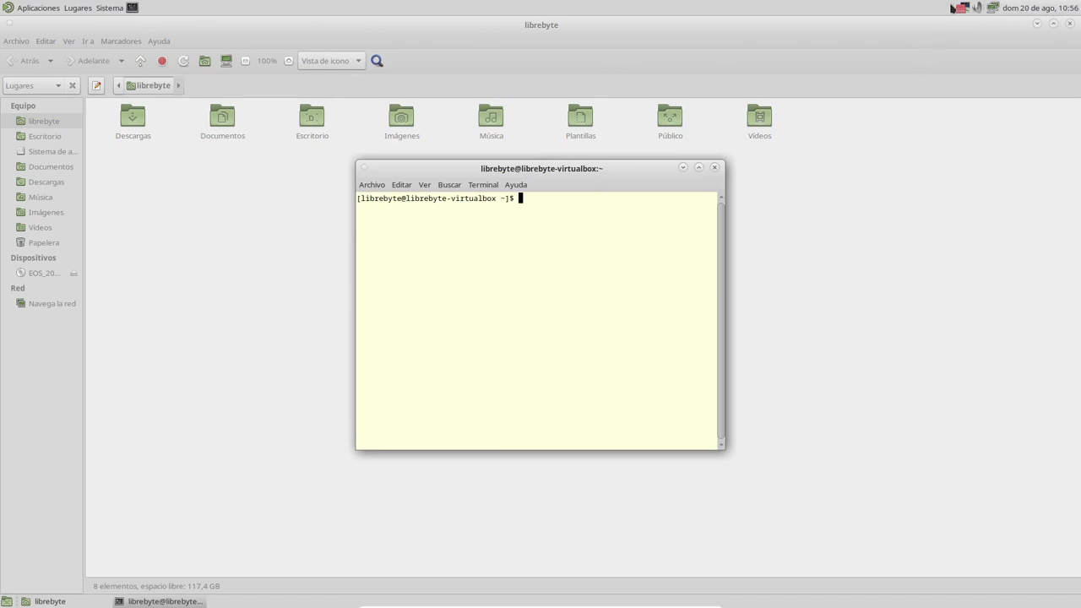
Step: Check the firewall and wired network tray menus and the calendar, then raise the home folder window
mouse_move(969, 11)
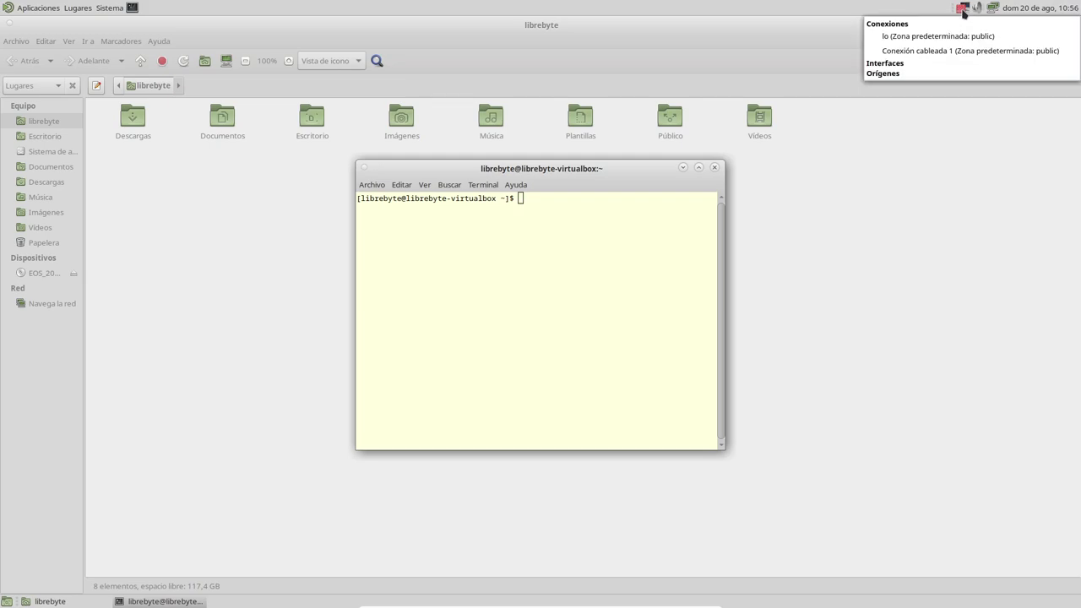
click(963, 10)
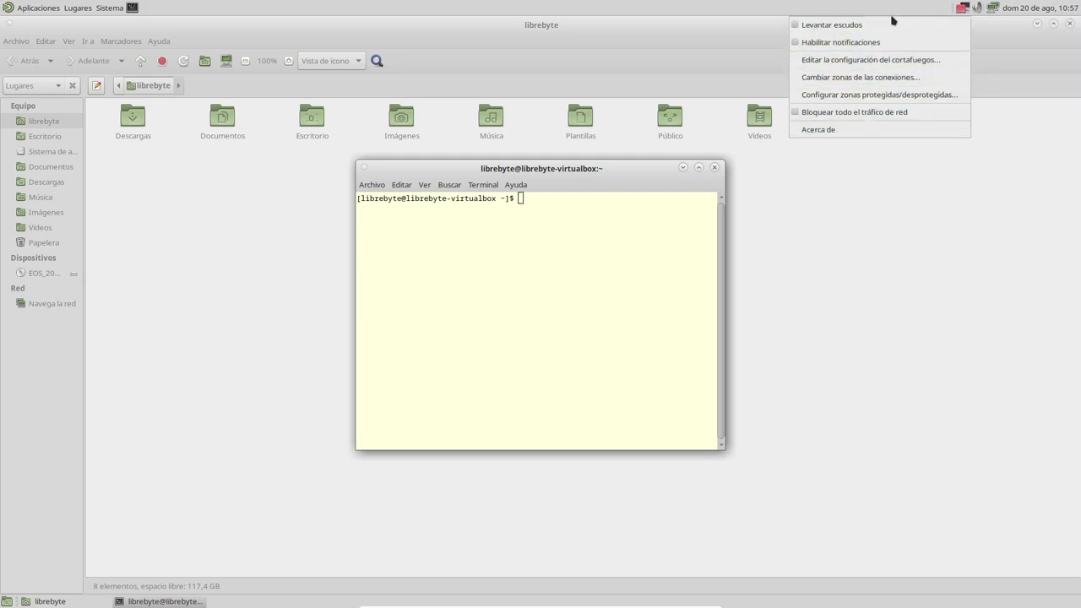
click(963, 11)
mouse_move(963, 10)
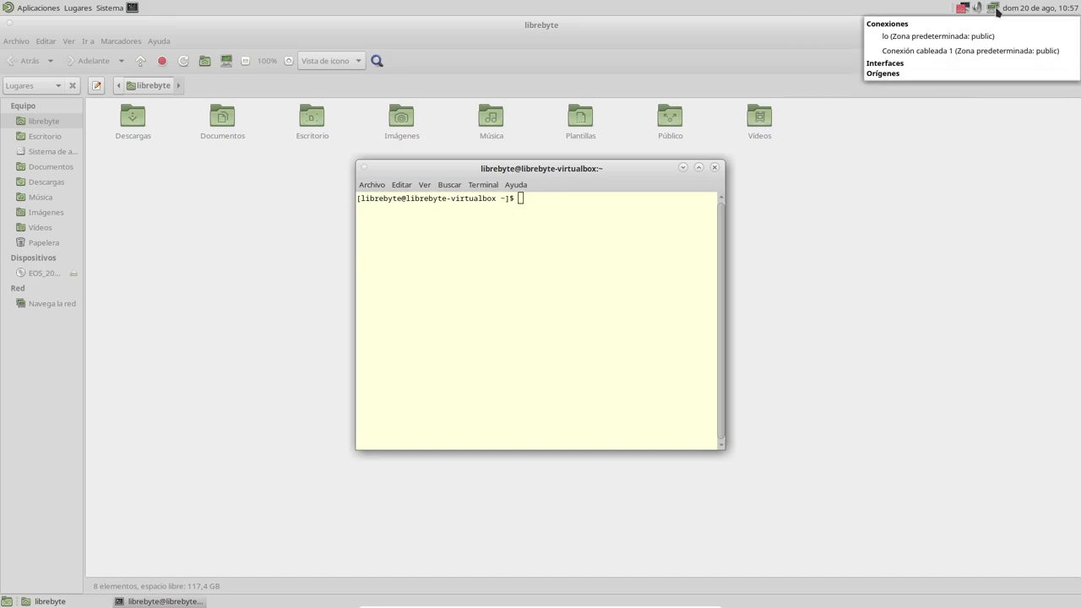
click(995, 11)
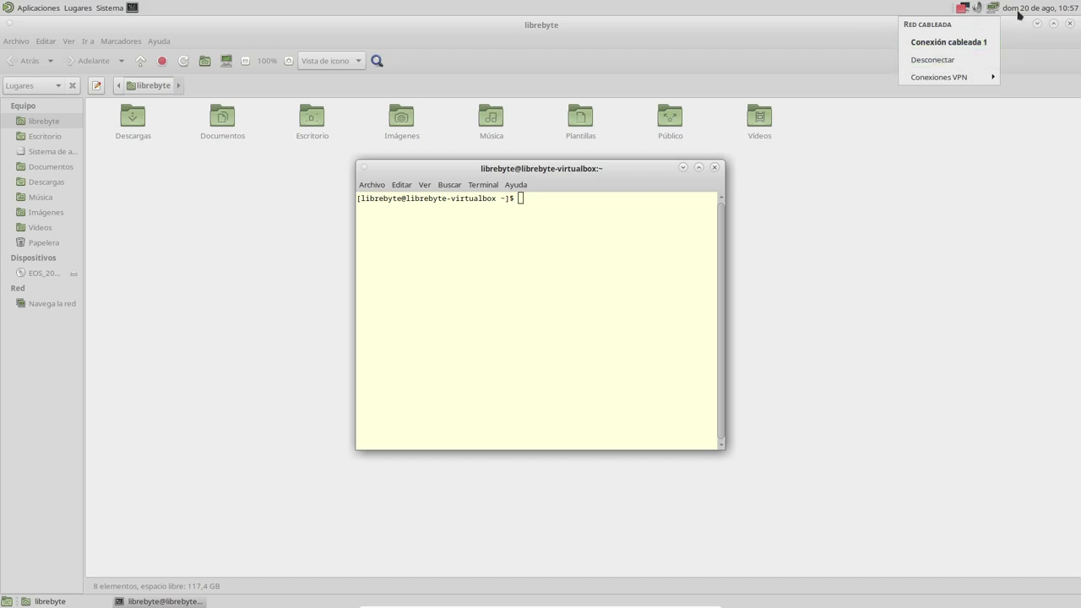
click(1045, 10)
click(967, 228)
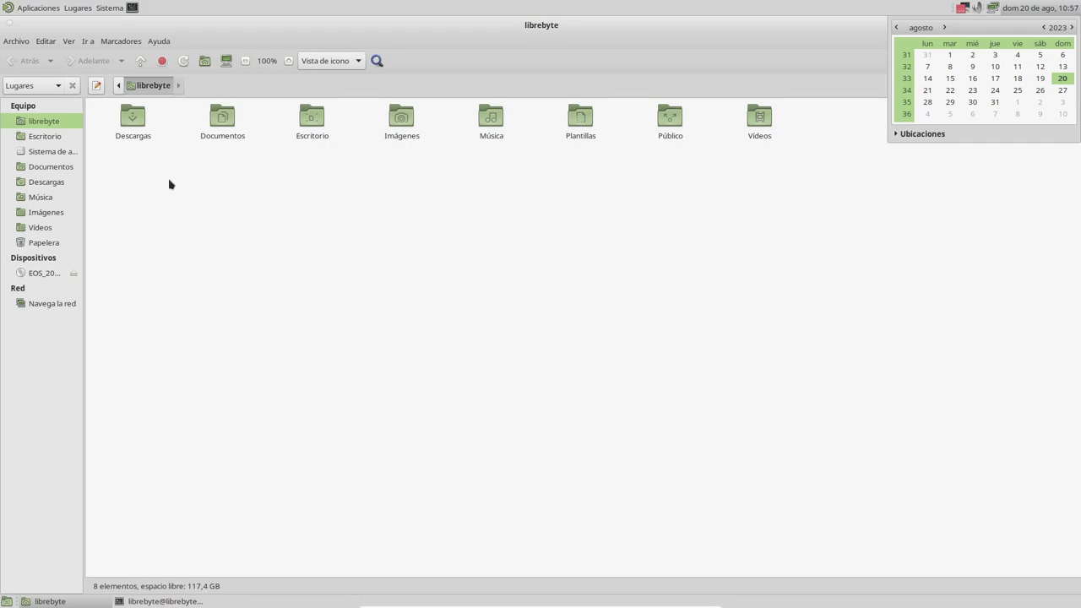
Step: Launch UXTerm from Aplicaciones > Herramientas del sistema
click(38, 7)
mouse_move(61, 31)
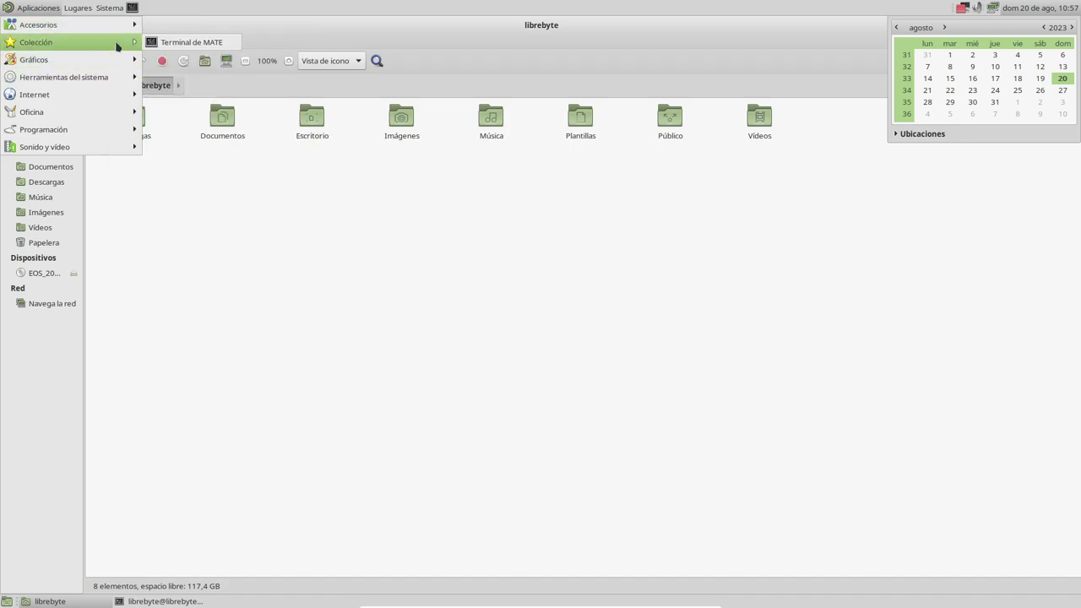
mouse_move(54, 59)
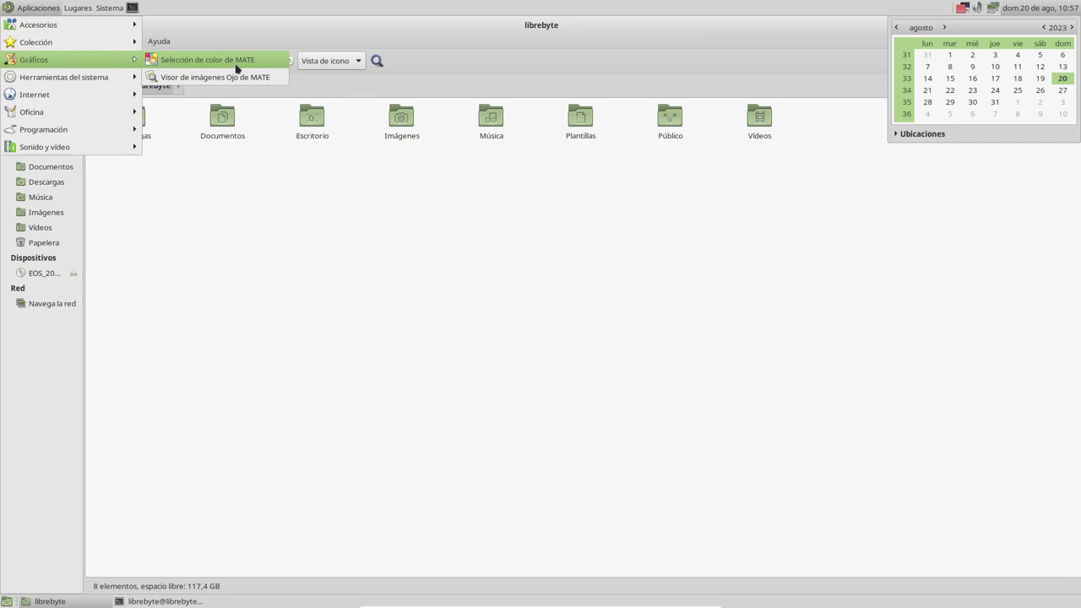
mouse_move(91, 80)
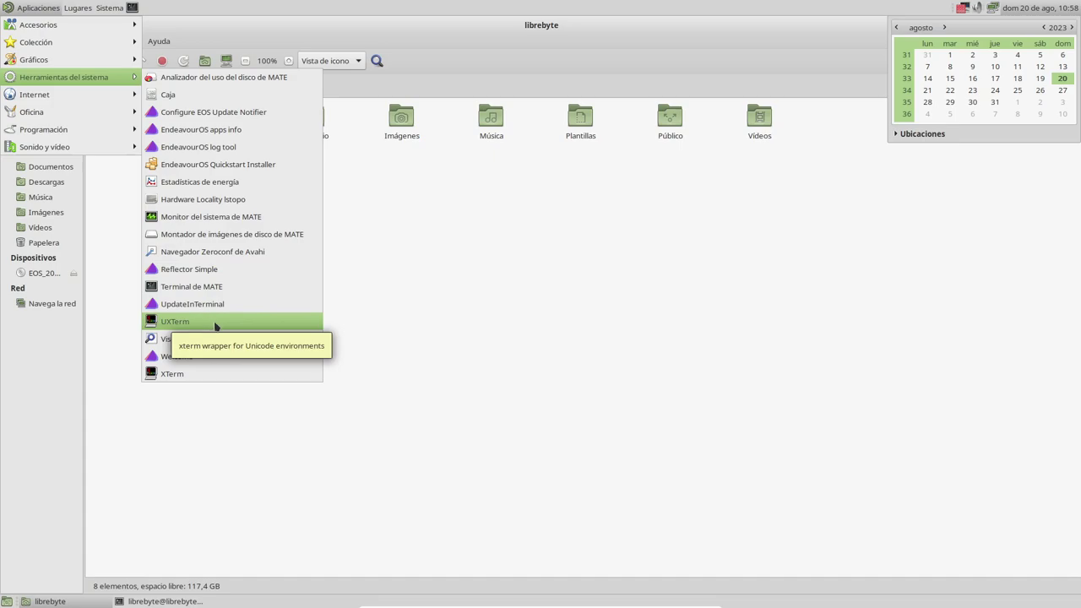
click(217, 326)
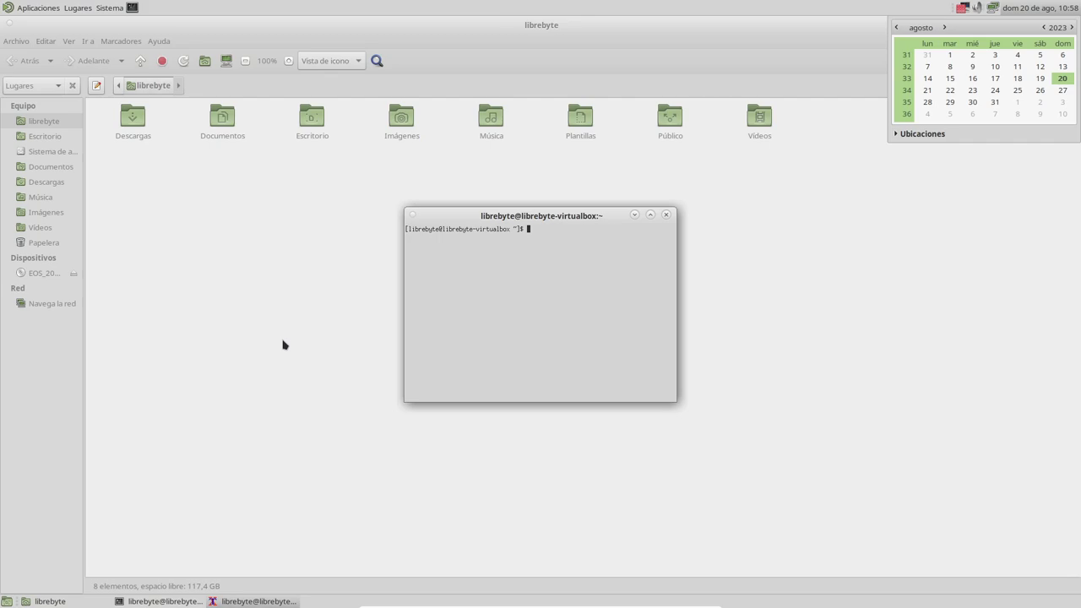
Step: Close UXTerm and open a MATE Terminal window with extra tabs via Ctrl+Shift+T
drag(579, 208, 674, 202)
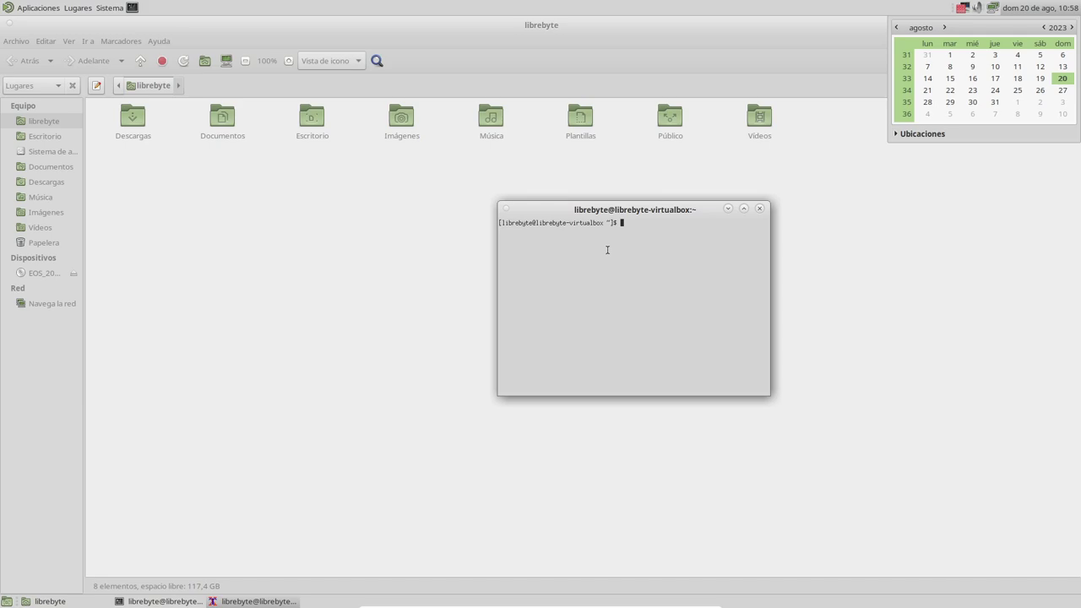
click(760, 209)
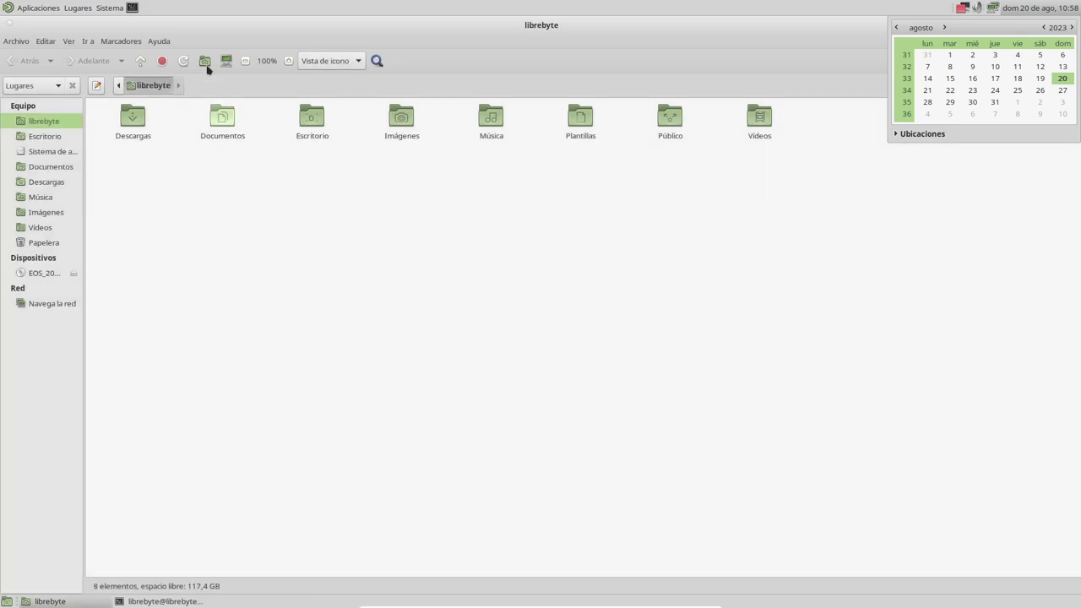
click(132, 8)
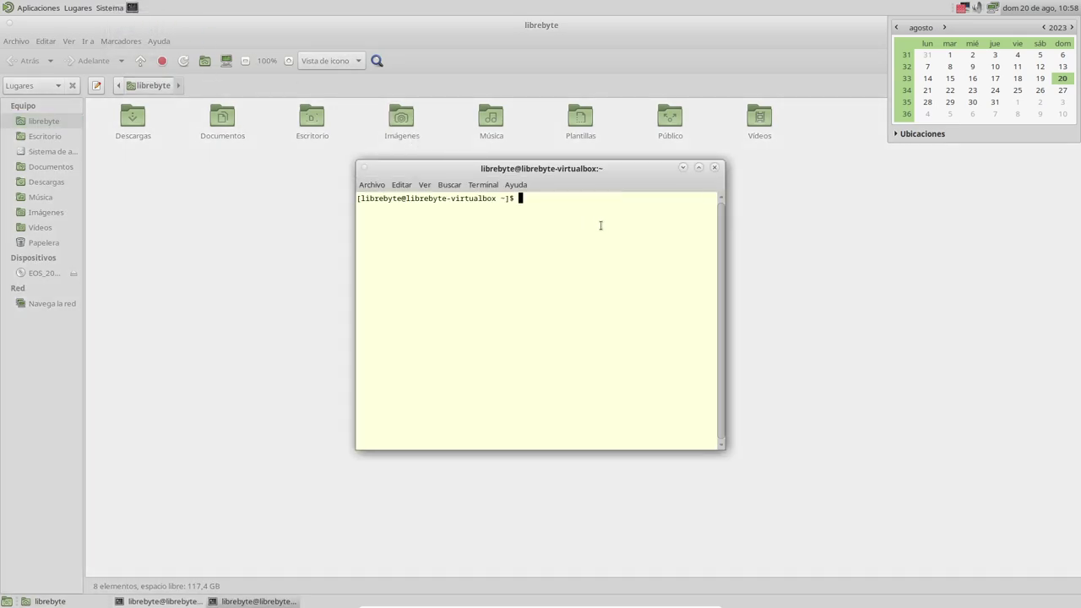
key(ctrl+shift+t)
key(ctrl+shift+t)
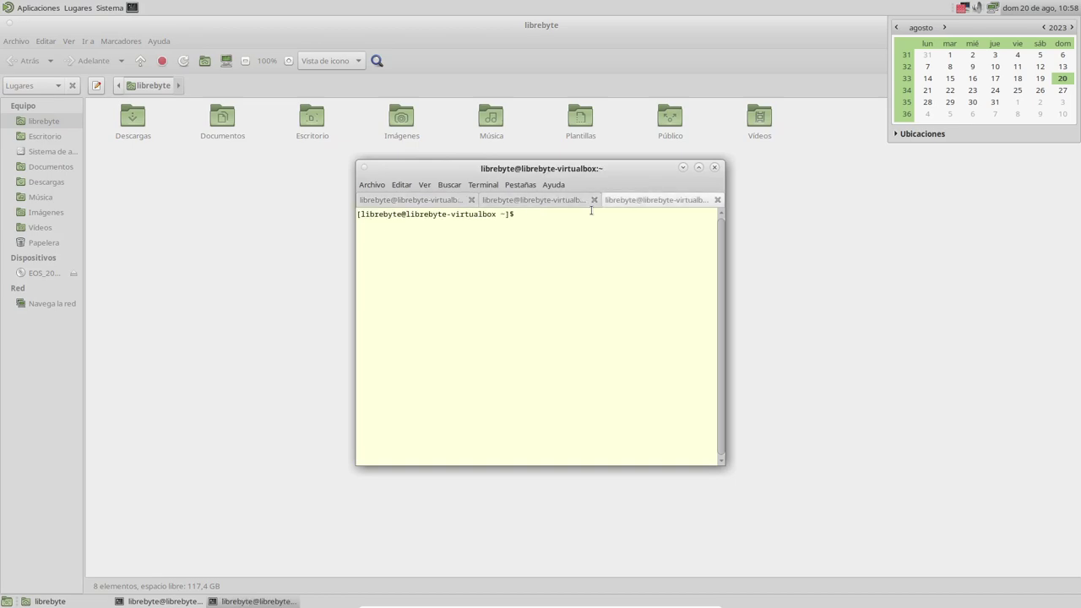
click(31, 11)
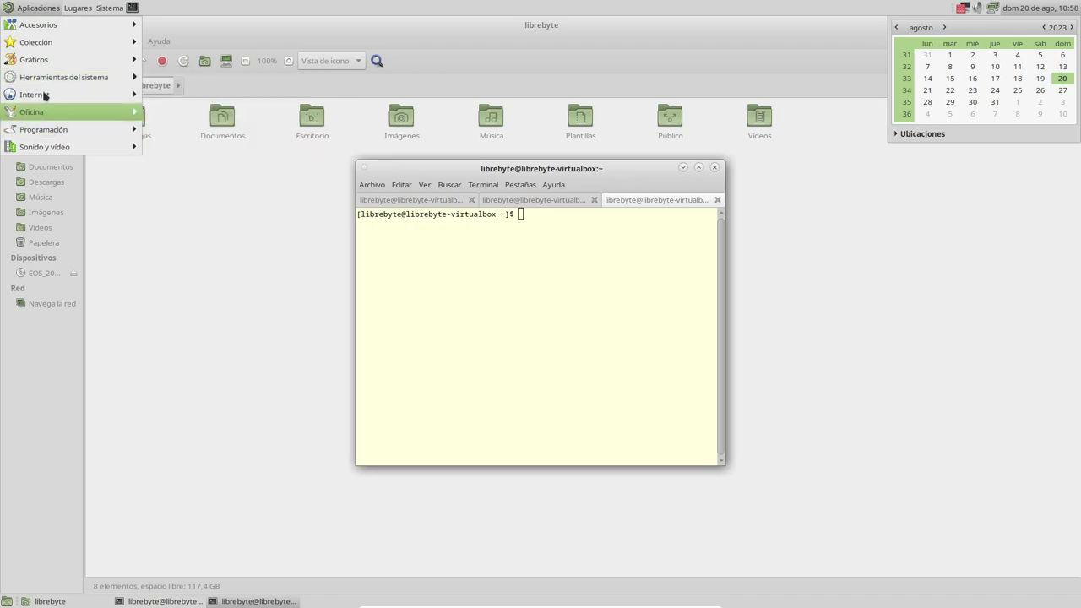
mouse_move(65, 97)
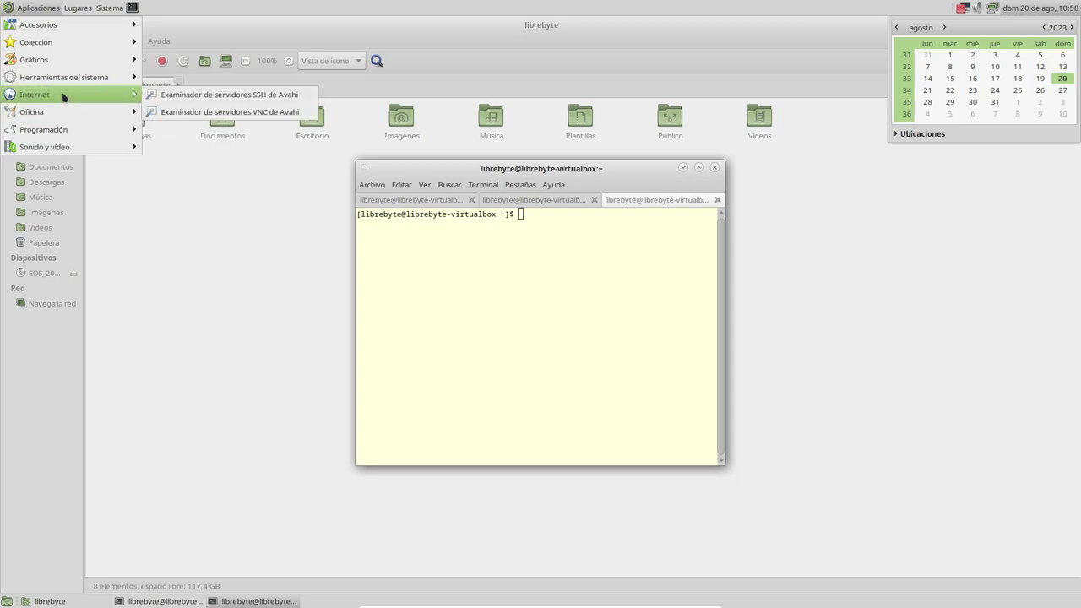
mouse_move(82, 113)
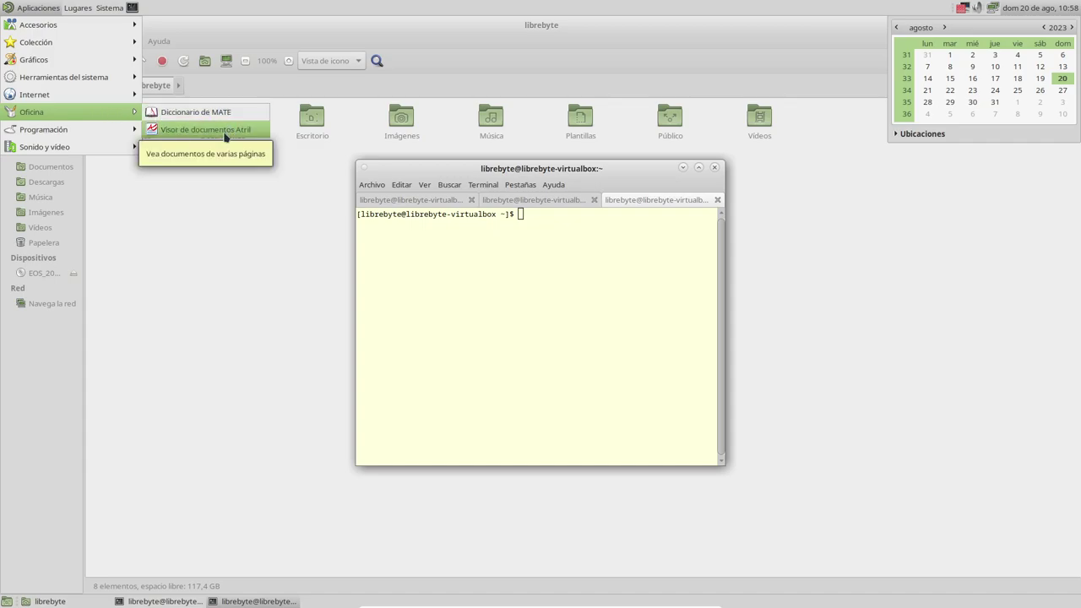
mouse_move(132, 127)
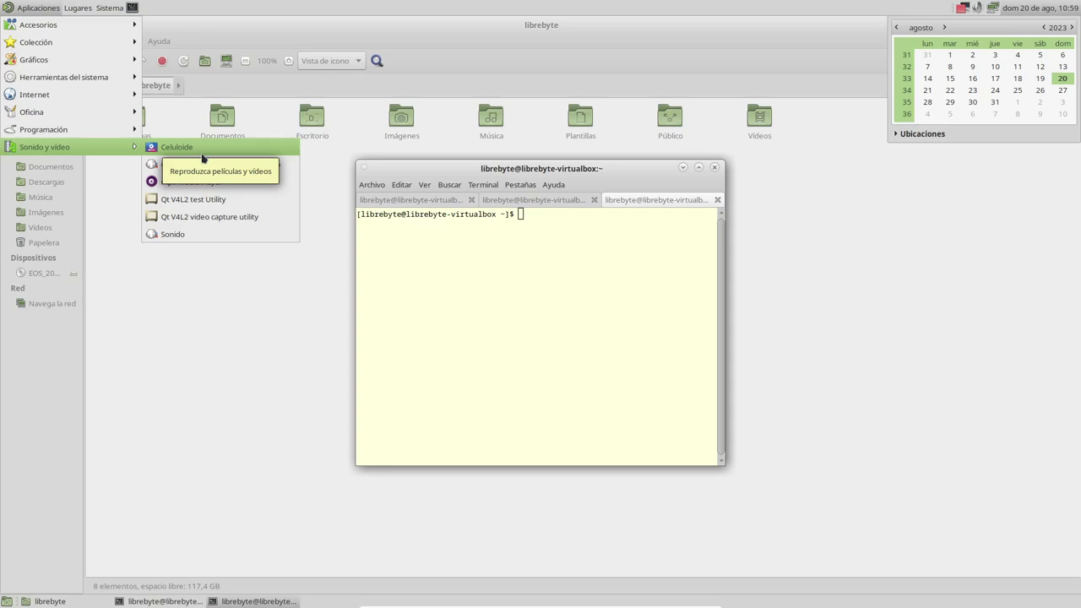
mouse_move(88, 25)
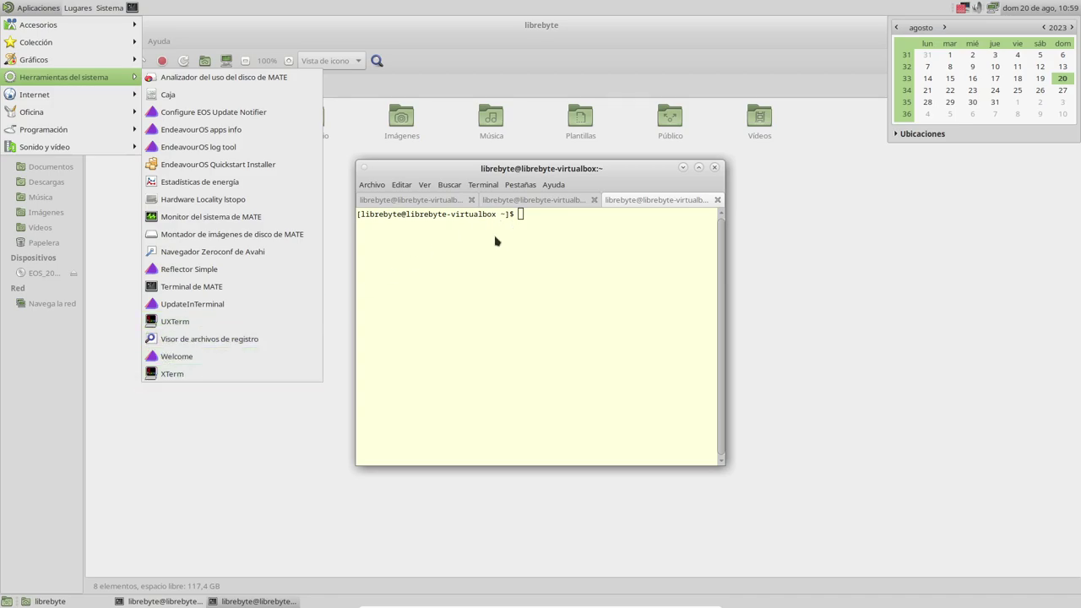
click(719, 202)
click(719, 202)
Step: Close the extra terminal tab, maximize the terminal and run 'sudo pacman -S midori'
click(718, 201)
double_click(642, 167)
text(sudo pacman )S)
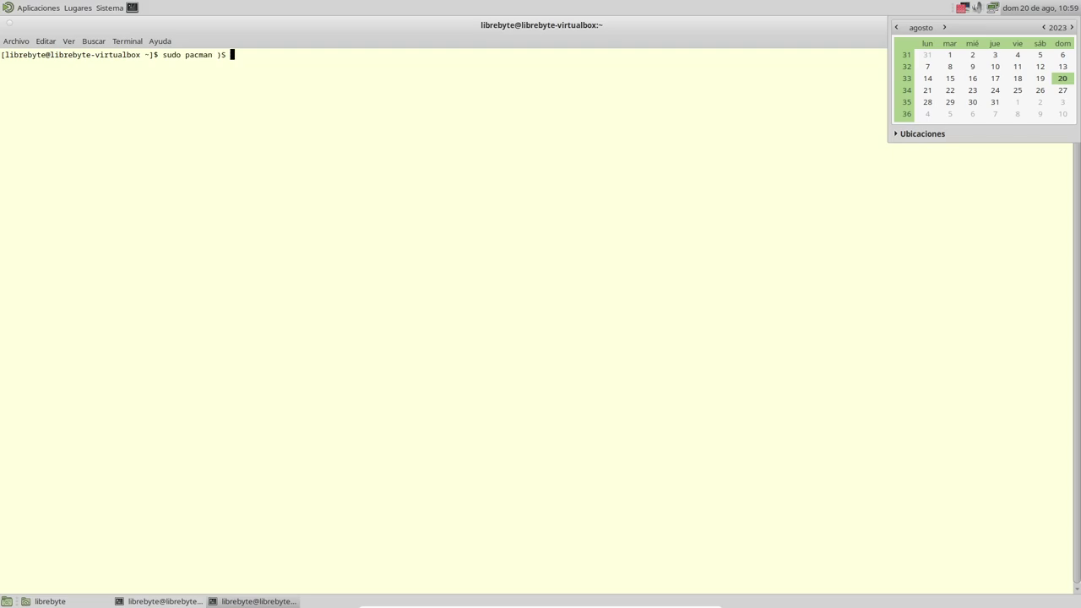
key(BackSpace)
text(-S midori)
key(BackSpace)
text(i)
key(Return)
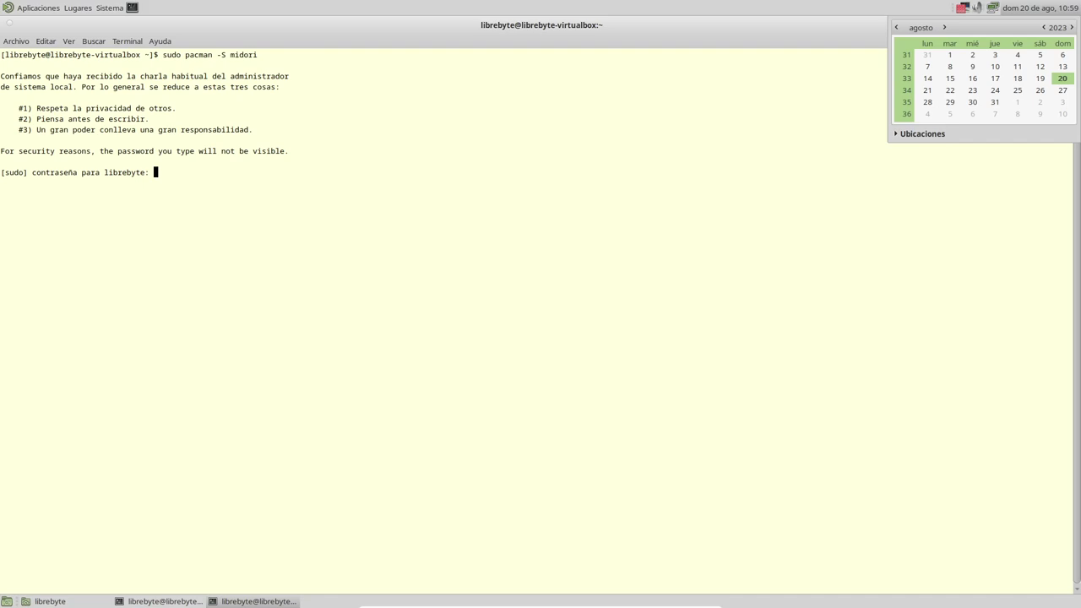
Step: Enter the administrator password and answer 's' to install Midori and its five dependencies
key(Return)
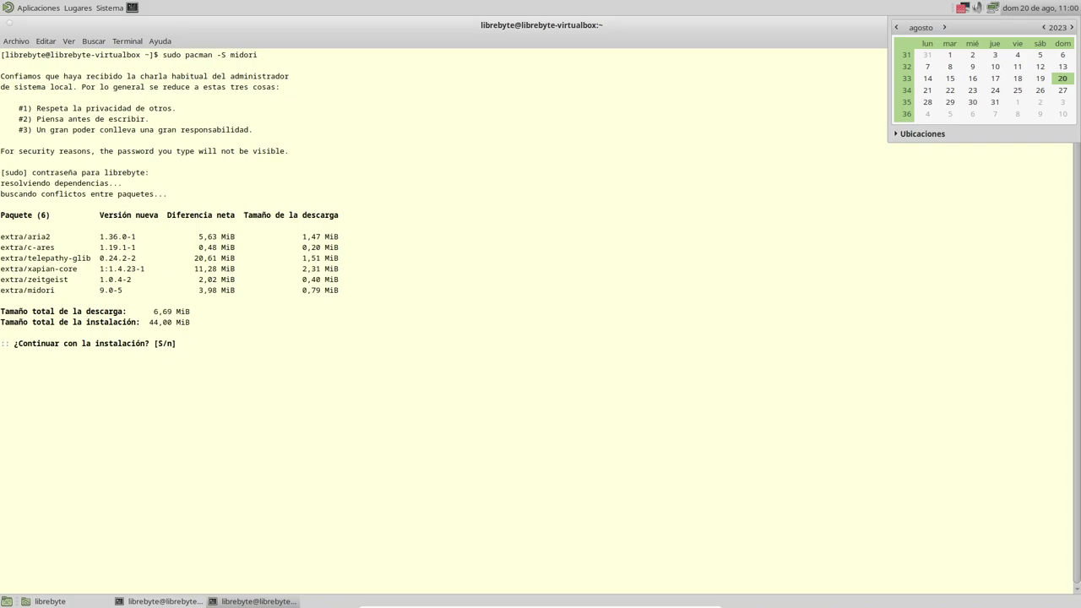
click(1045, 10)
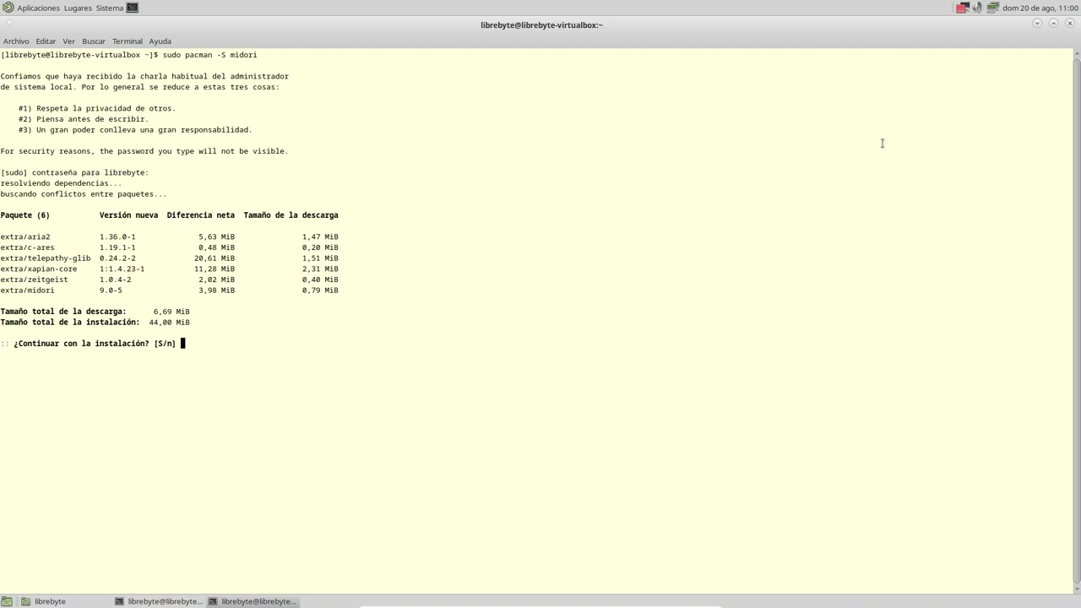
text(s)
key(Return)
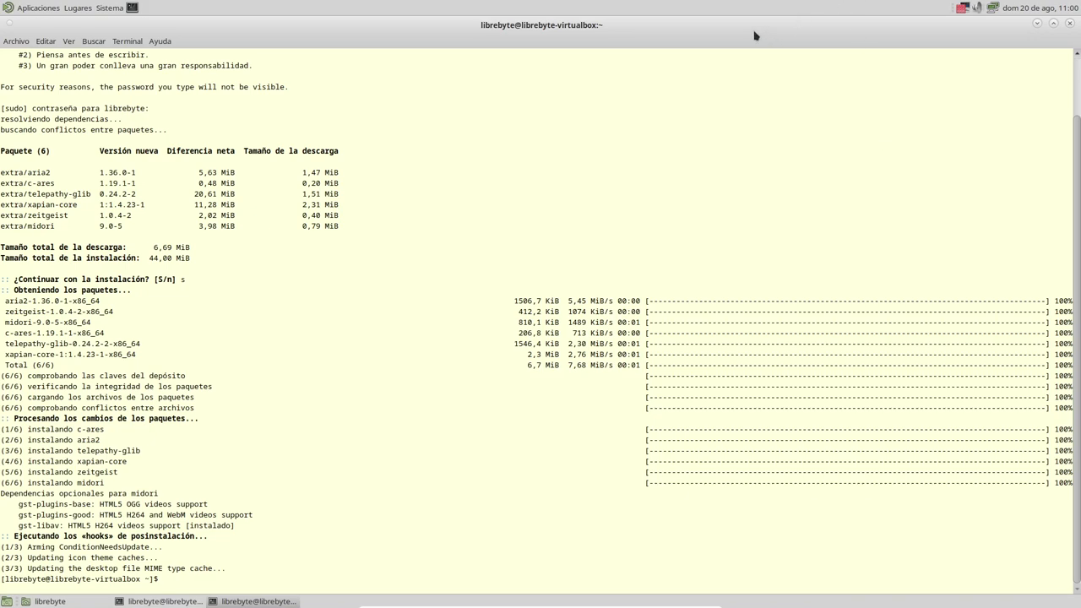
click(38, 10)
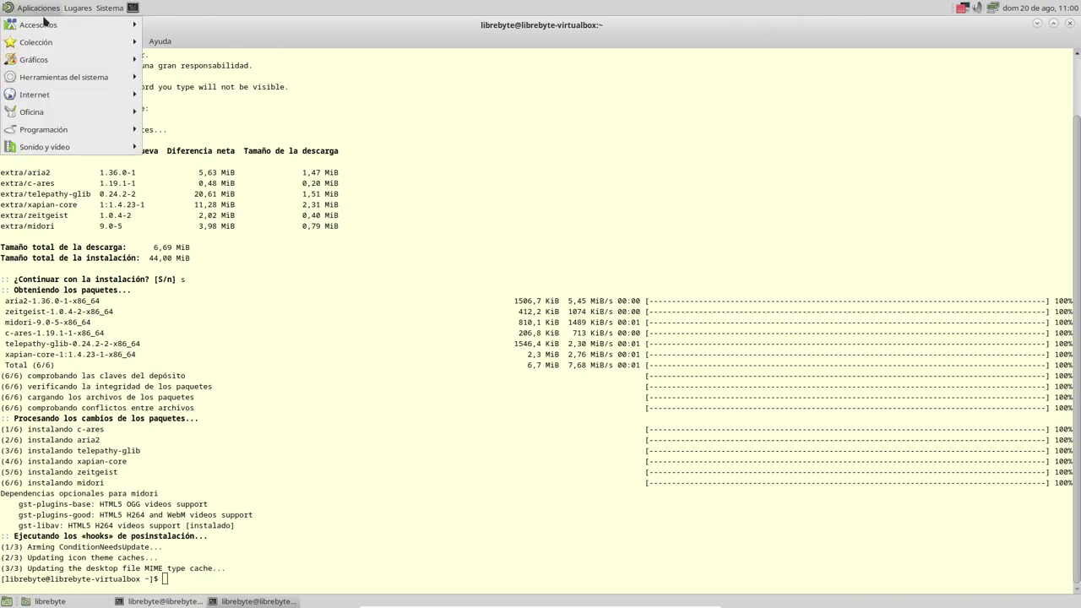
mouse_move(64, 102)
click(160, 129)
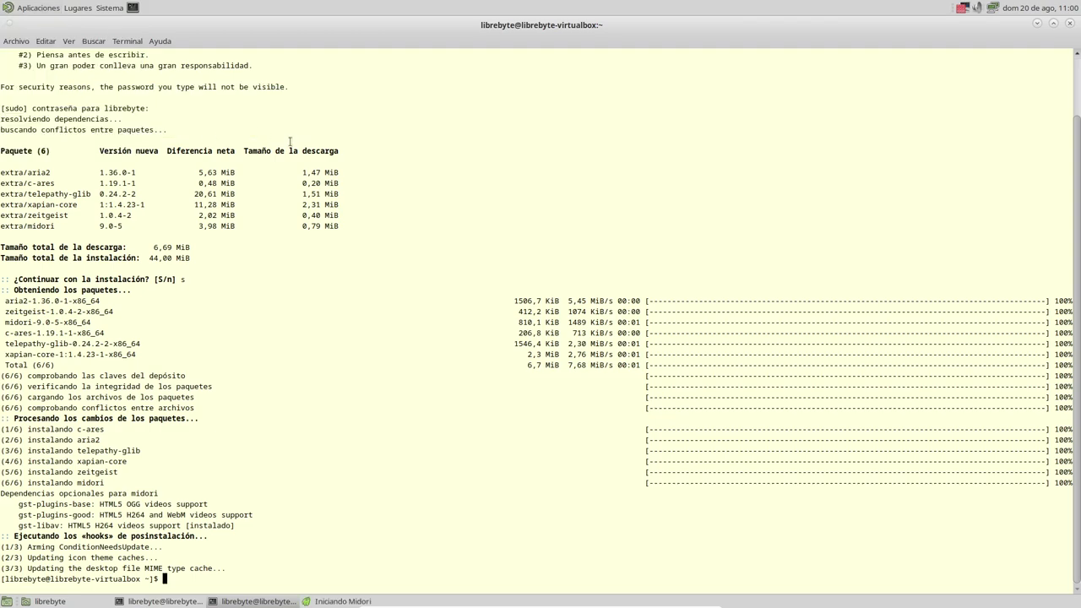
double_click(647, 157)
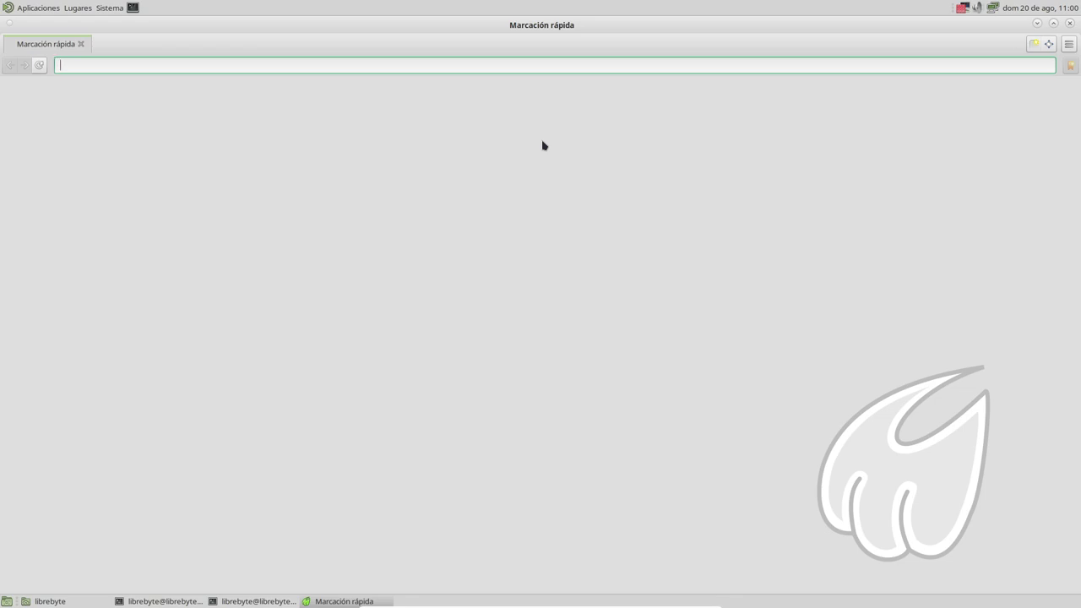
Step: Close Midori, then exit the terminal shell with 'exit' after two mistyped attempts
click(1070, 23)
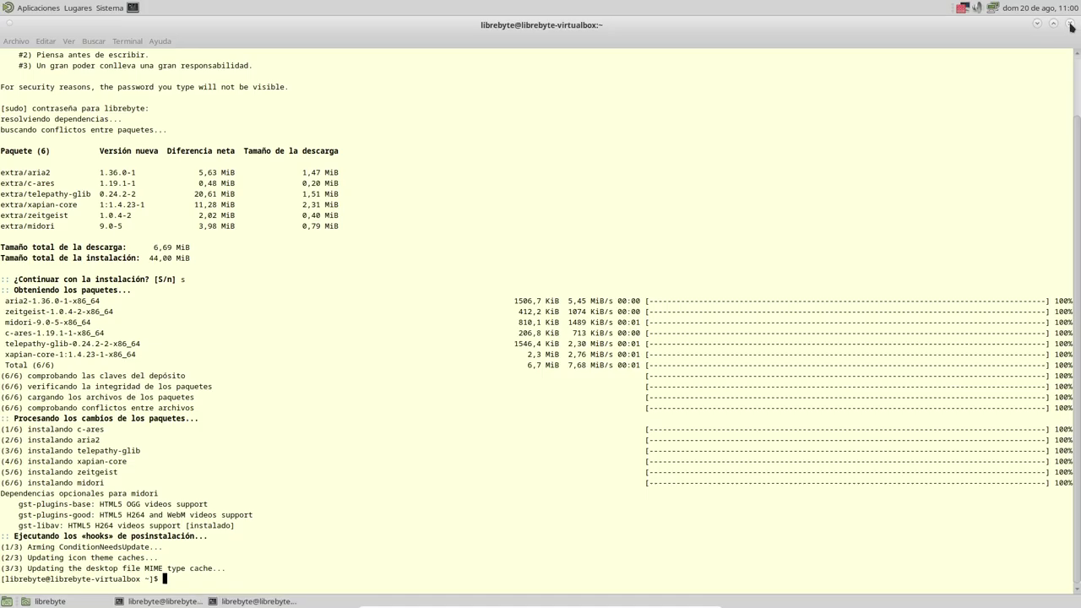
text(EXIOT)
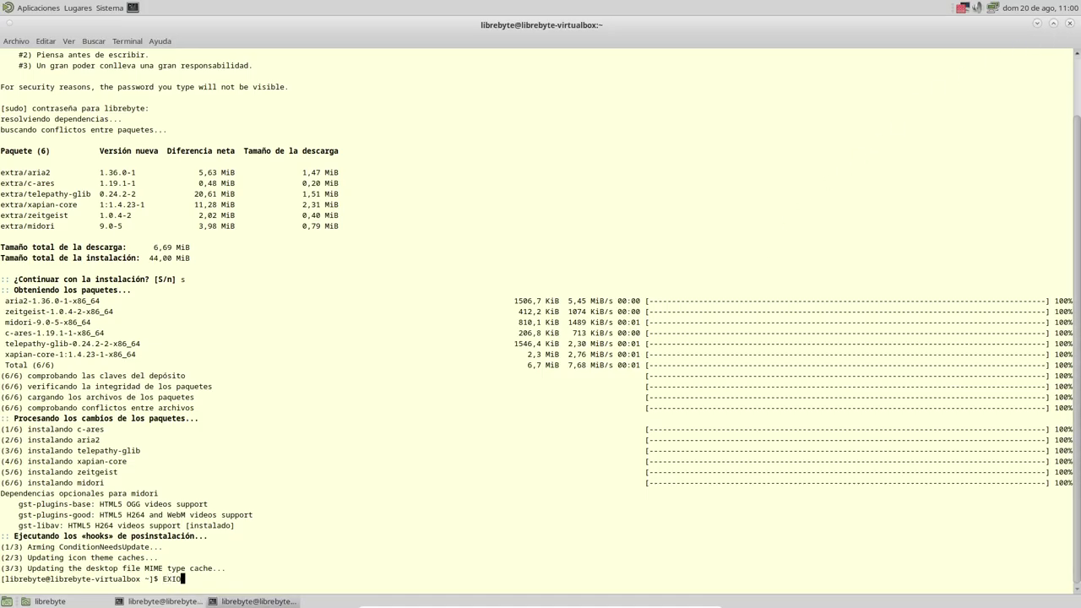
key(Return)
text(EXIT)
key(Return)
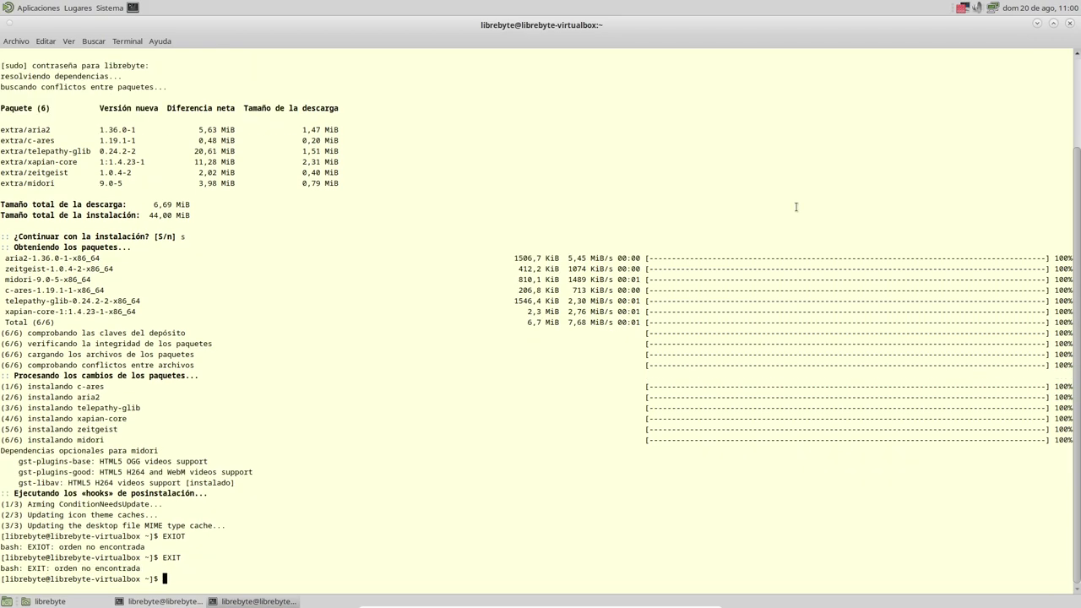
text(exit)
key(Return)
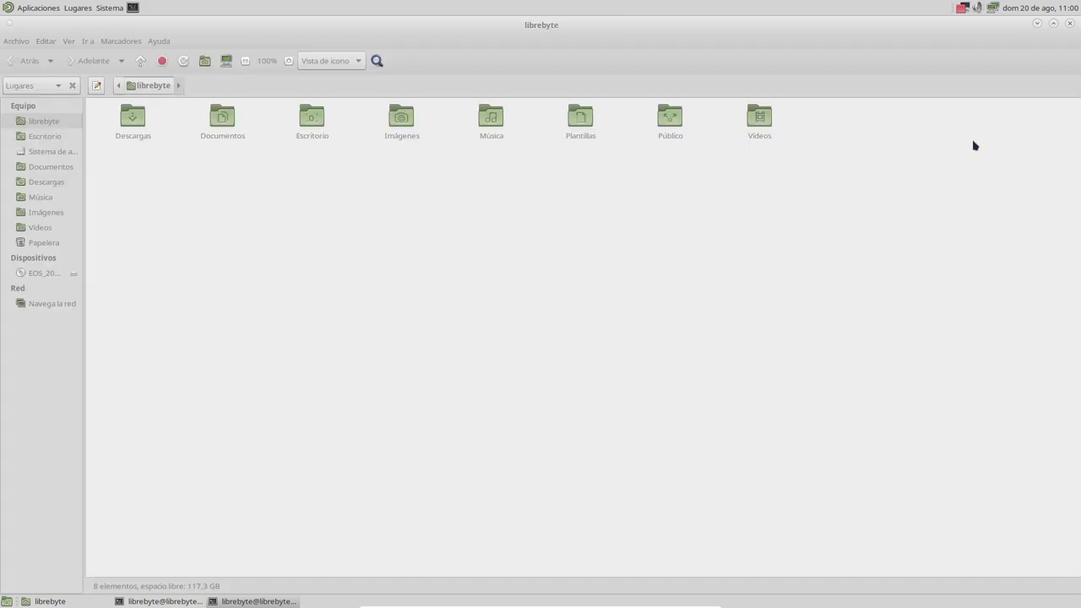